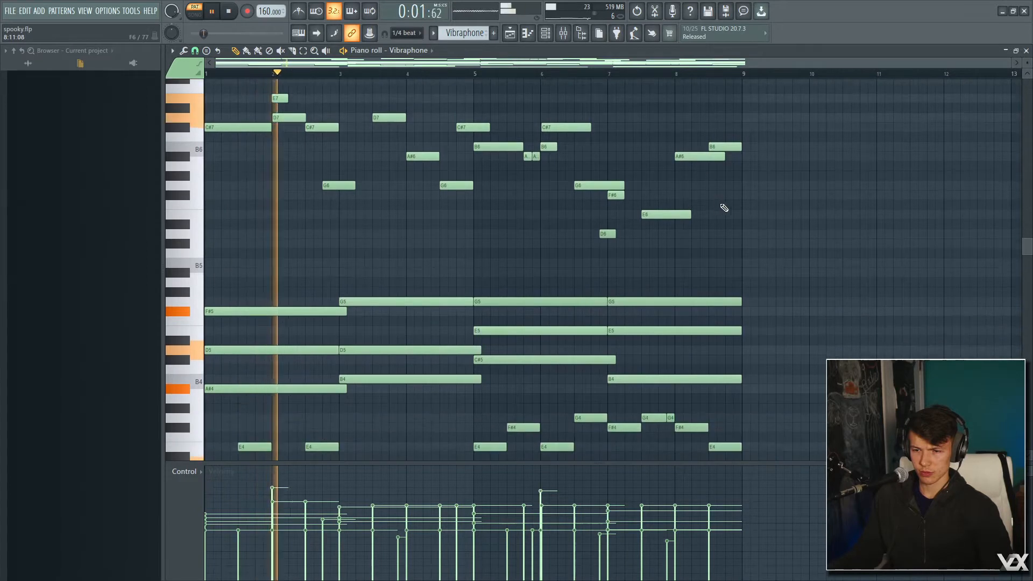
- Play the Vibraphone pattern with its mixer track's effects bypassed, and again with them enabled, to compare the sound
scroll(411, 242, "up", 1)
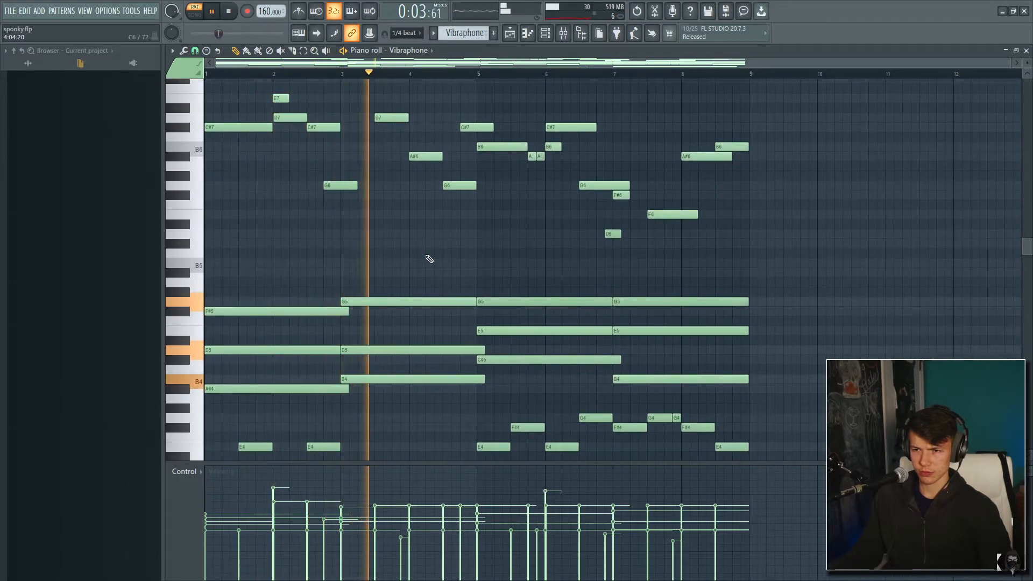
mouse_move(442, 253)
left_mouse_down()
mouse_move(403, 254)
mouse_move(455, 208)
mouse_move(429, 204)
left_mouse_up()
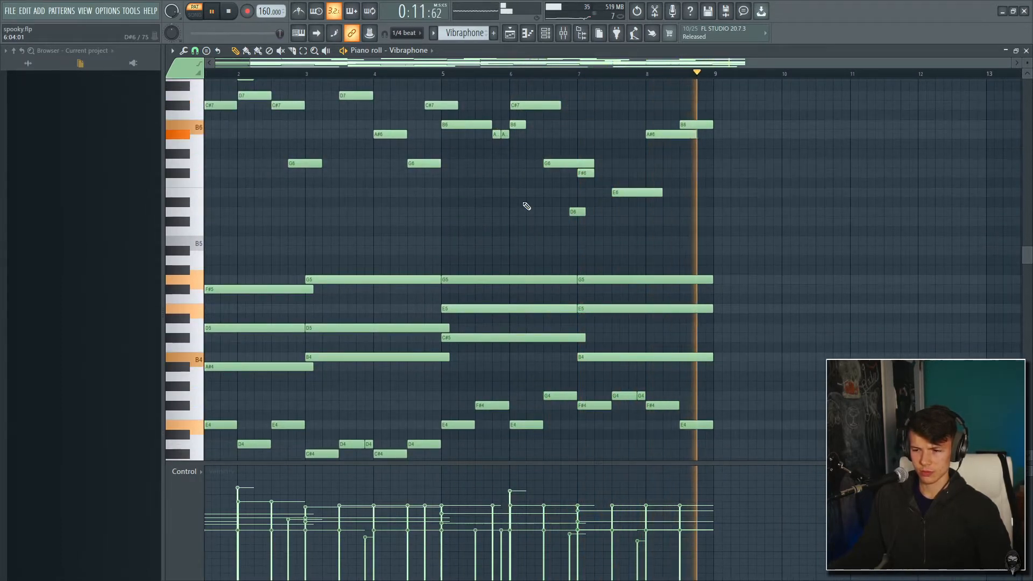
key("F9")
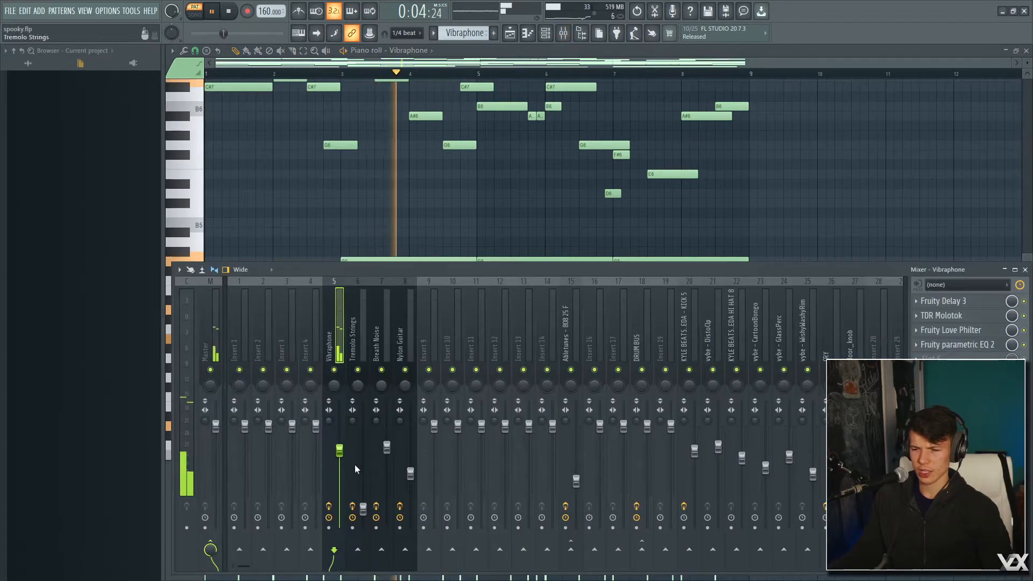
key("space")
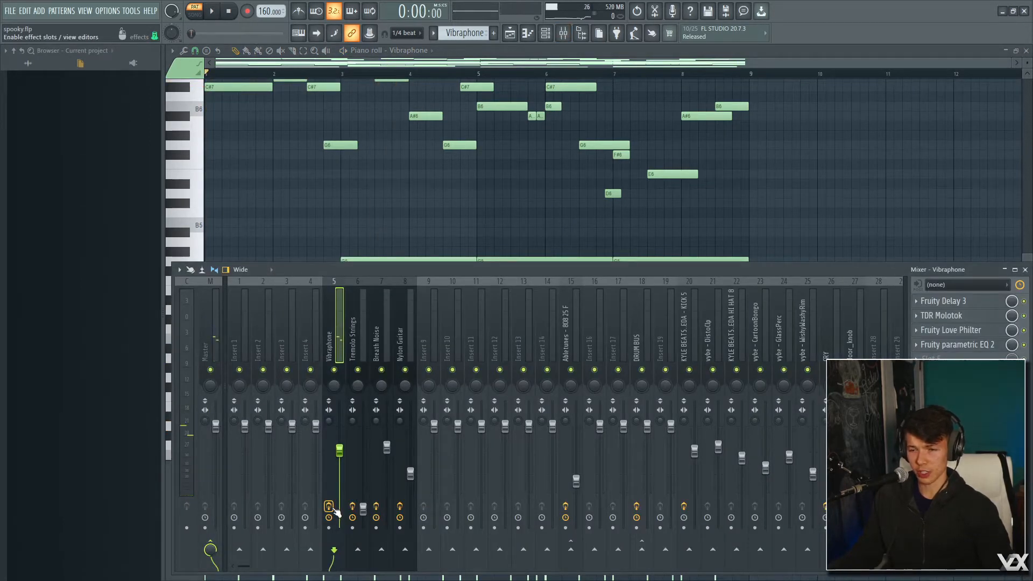
key("space")
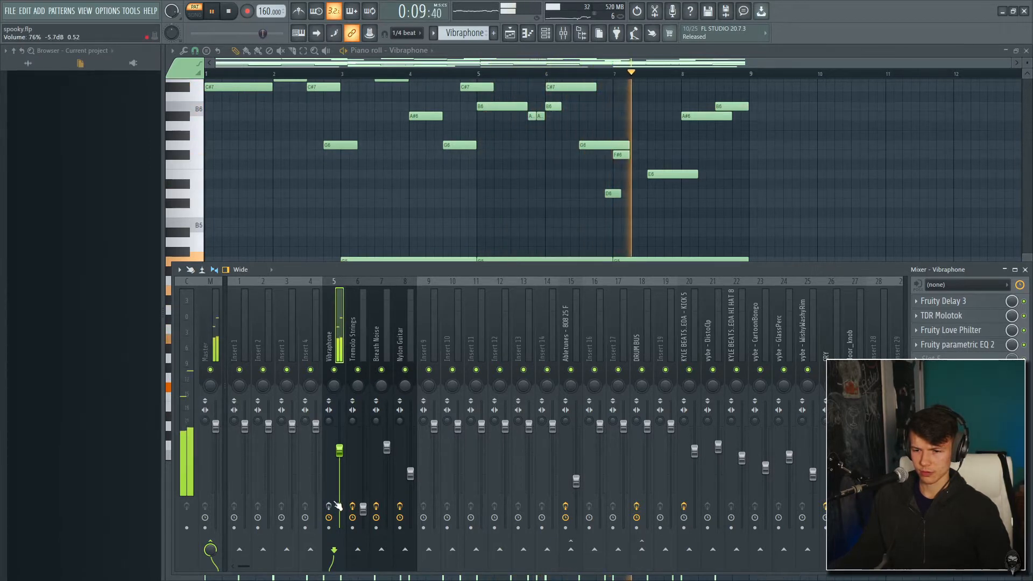
key("space")
key("space")
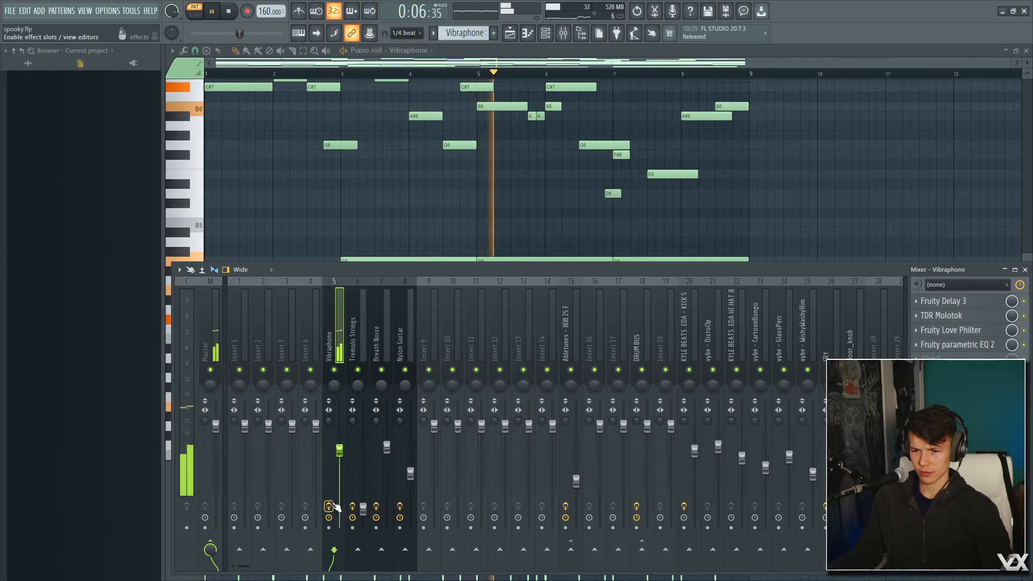
key("space")
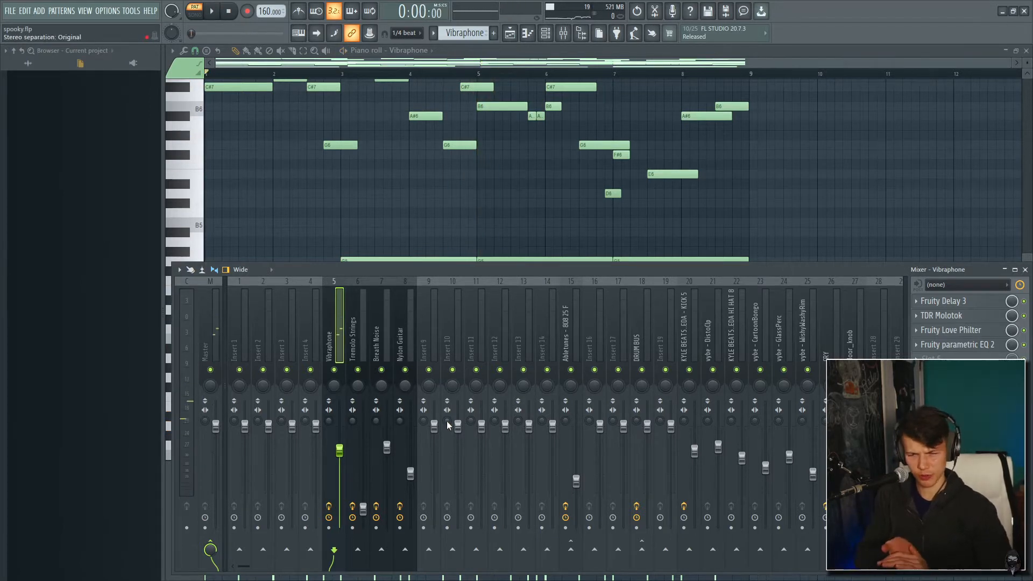
key("F9")
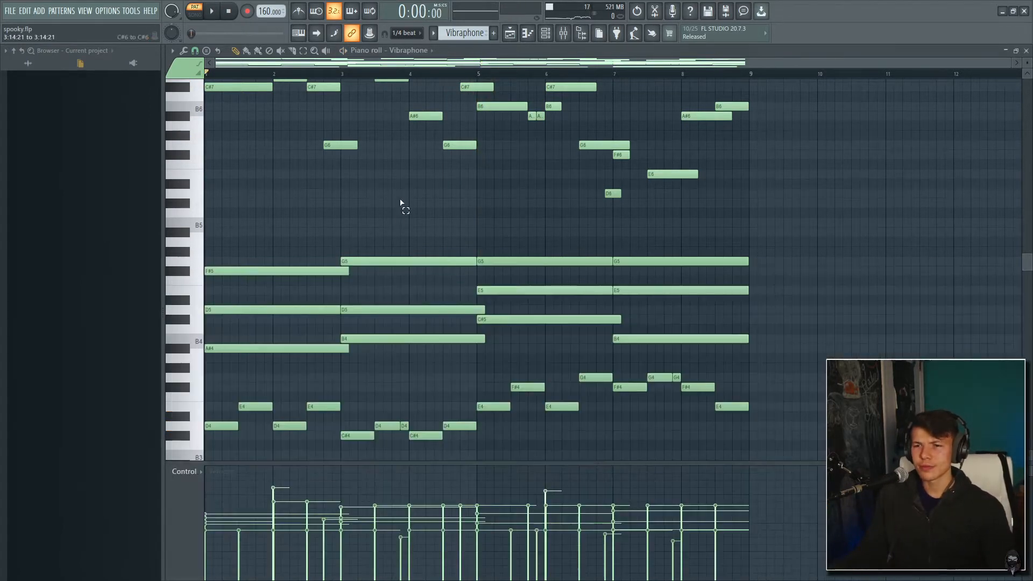
- Examine the Vibraphone pattern's melody, chord, counter-melody and bass notes in the piano roll, and play it back
scroll(604, 248, "up", 3)
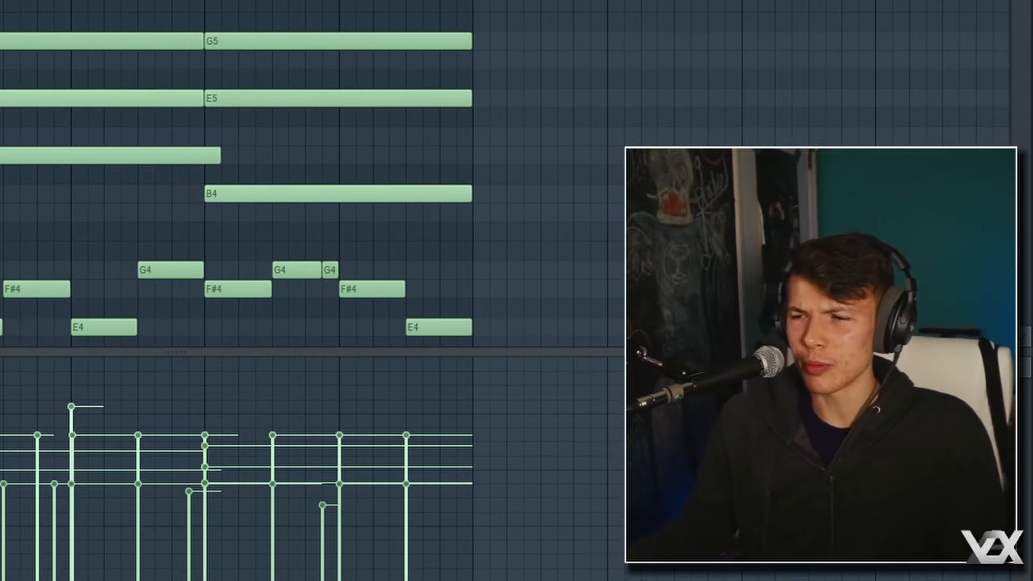
left_click_drag(734, 37, 251, 18)
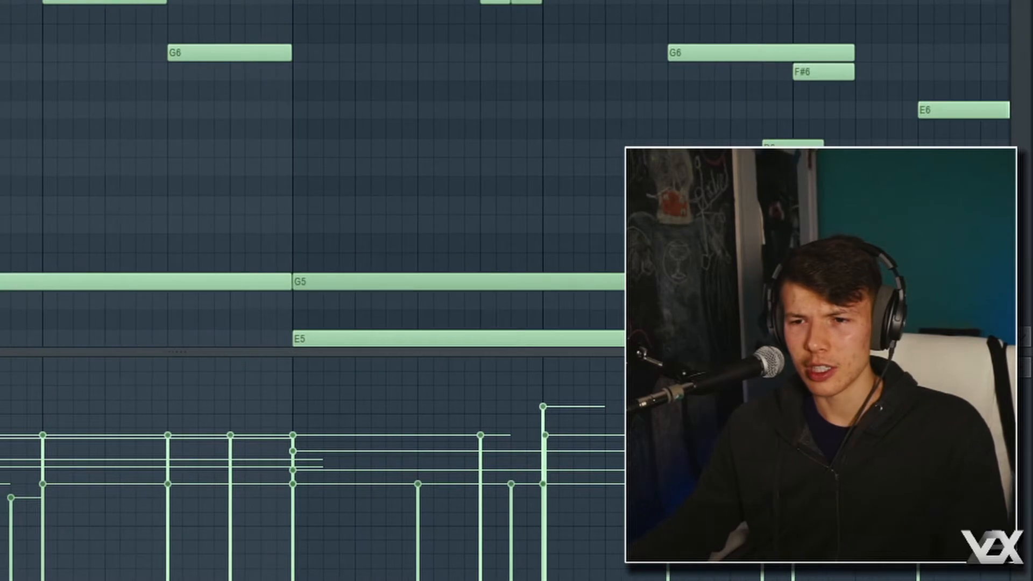
scroll(312, 175, "left", 3)
scroll(312, 175, "up", 3)
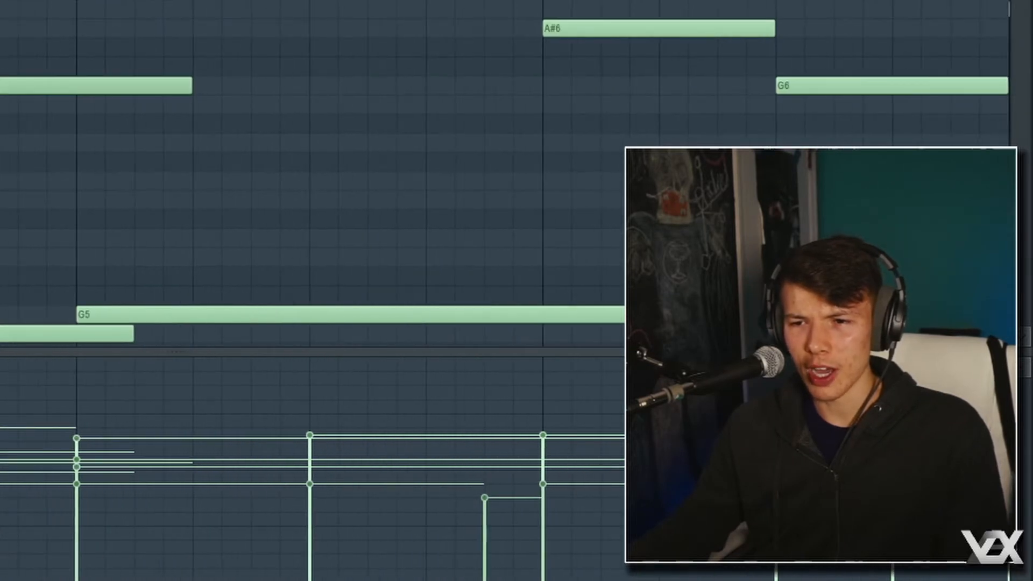
scroll(65, 79, "left", 4)
scroll(312, 175, "down", 3)
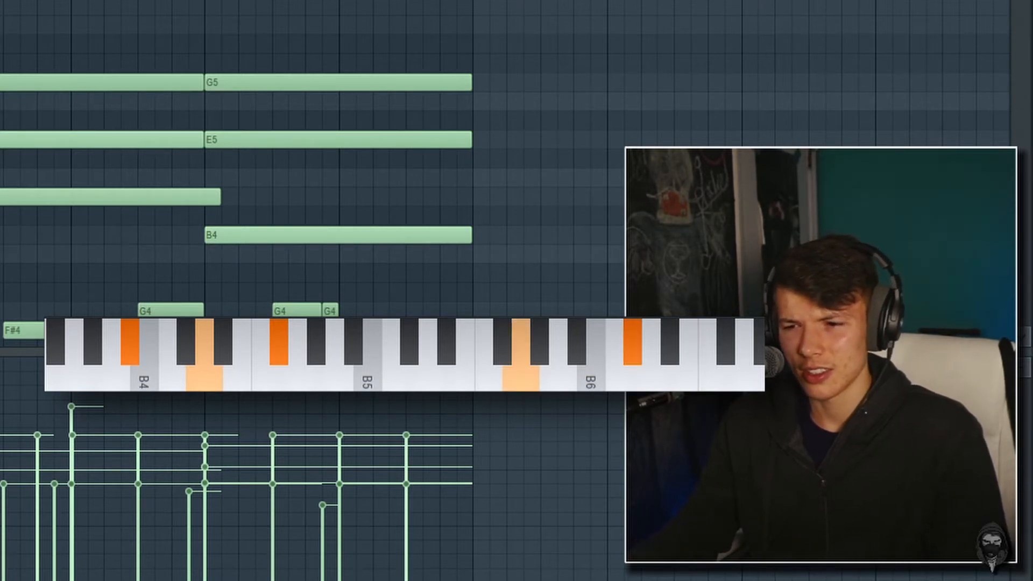
scroll(312, 188, "down", 5)
scroll(312, 188, "down", 4)
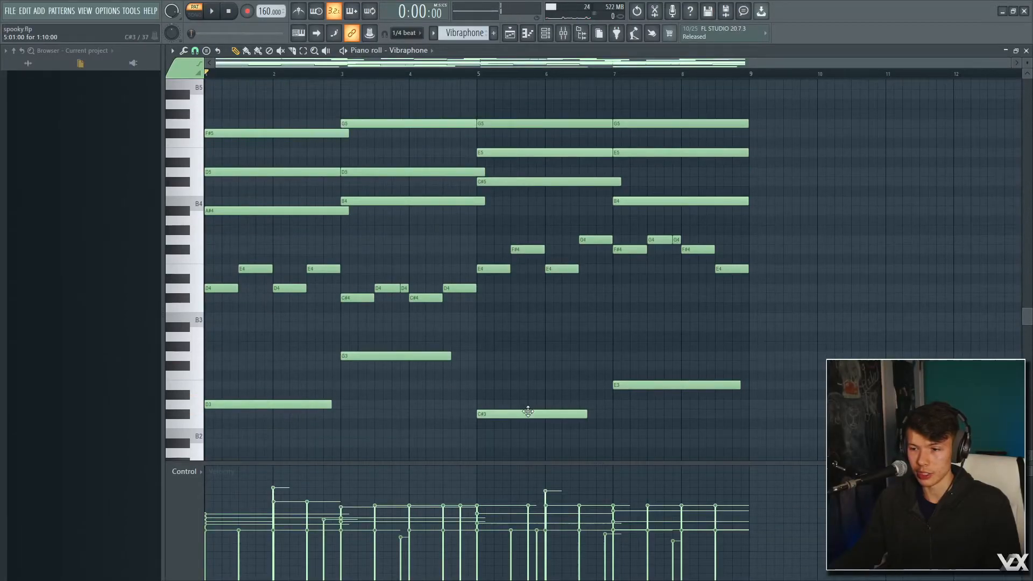
key("space")
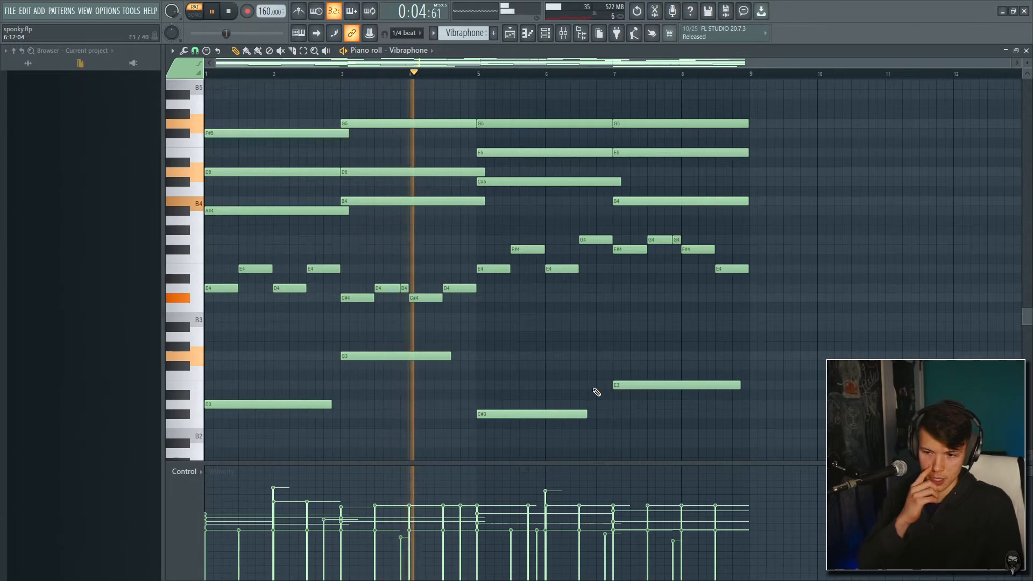
key("space")
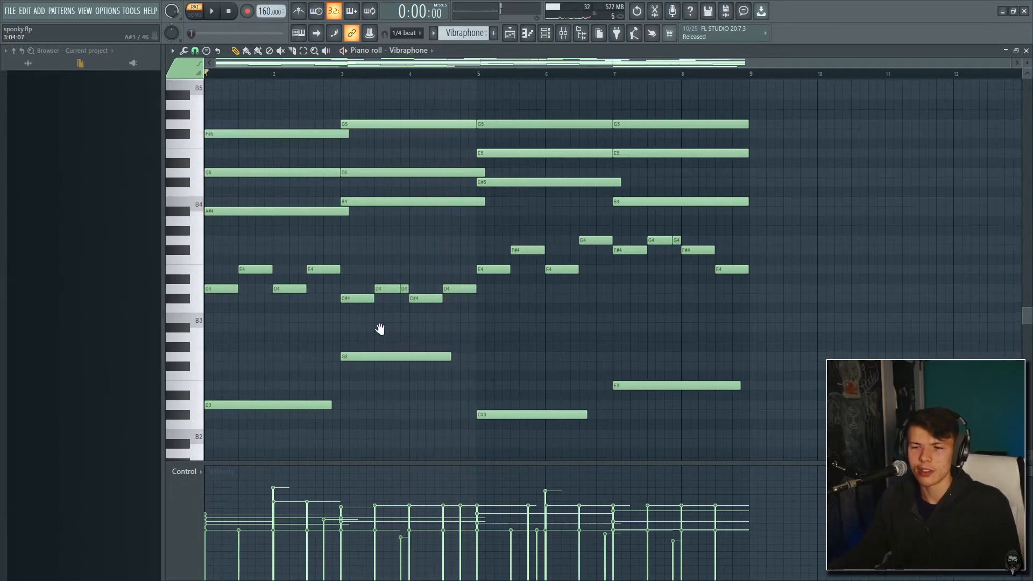
- Highlight all notes of the Vibraphone pattern, clear the selection, and review the notes from bass up to chords
scroll(232, 307, "up", 2)
left_click_drag(255, 319, 338, 321)
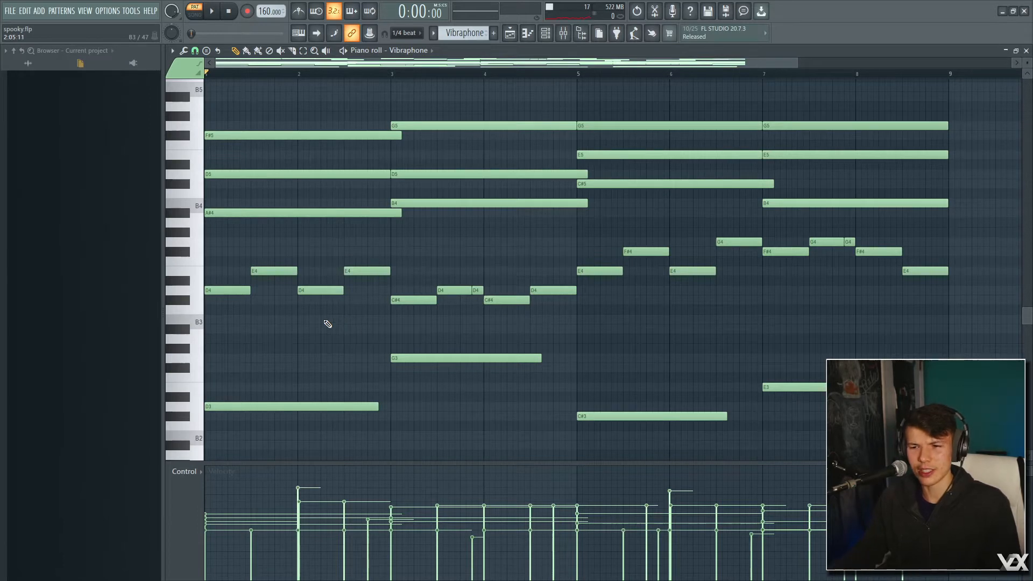
key("ctrl+a")
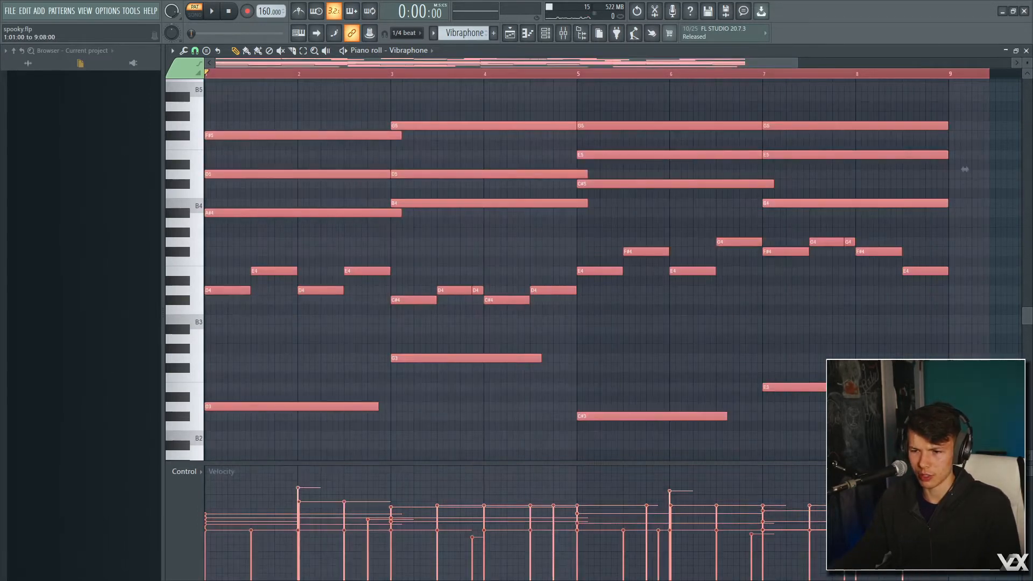
key("ctrl+d")
left_click_drag(852, 439, 205, 335)
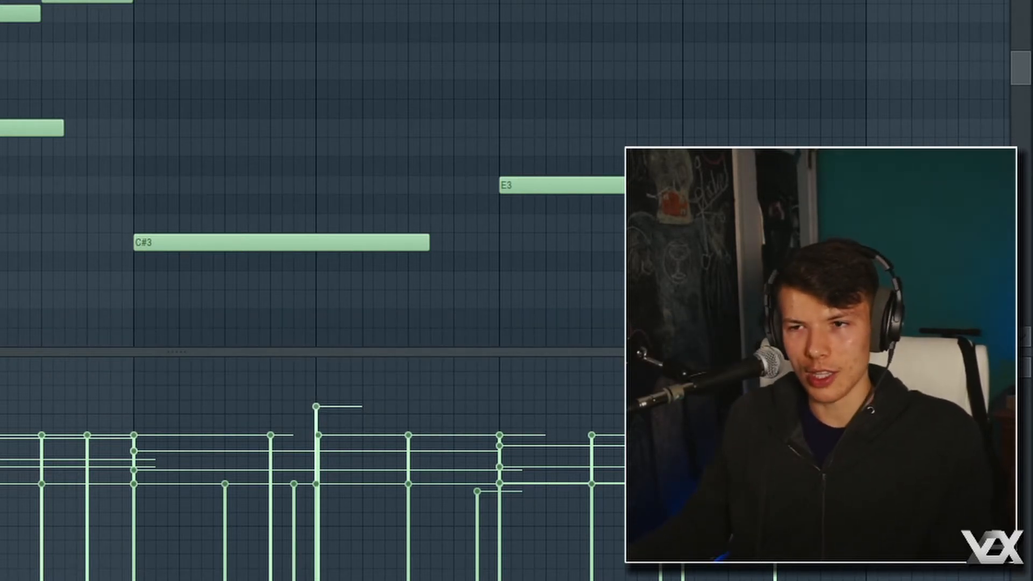
scroll(5, 108, "up", 5)
scroll(5, 109, "down", 2)
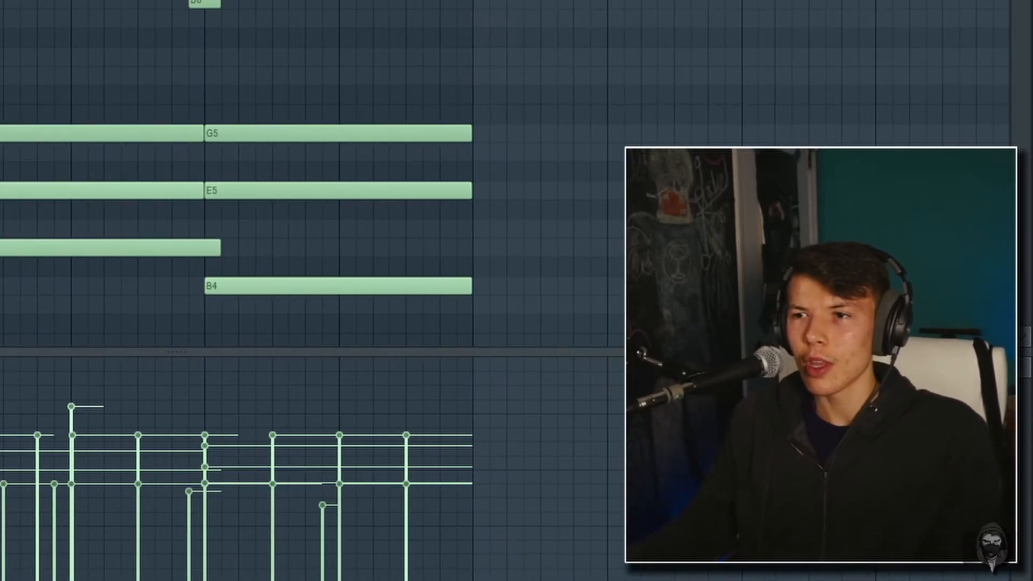
- Toggle Fruity Delay 3 on the Vibraphone mixer track during playback to compare the sound with and without delay
key("F9")
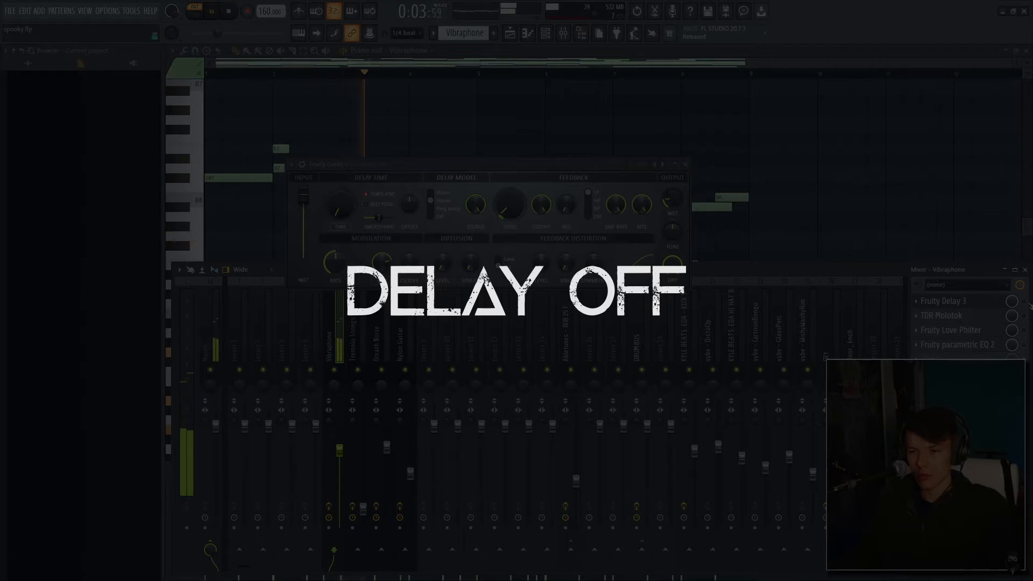
left_click(1026, 301)
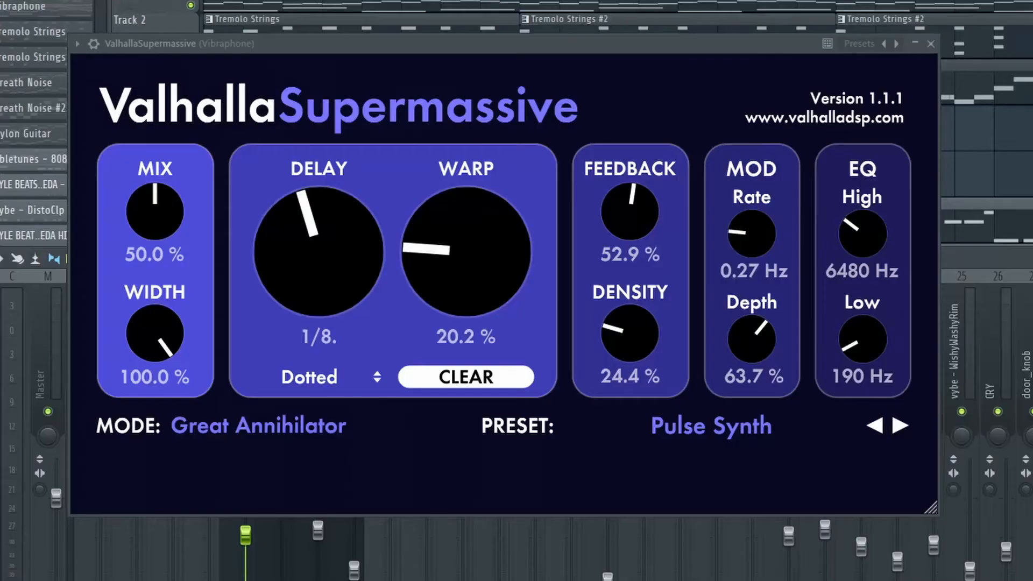
- Set ValhallaSupermassive to Gemini mode with 1/64 dotted delay, 85.4% warp, 74% mix and 81.3% modulation depth during playback
key("space")
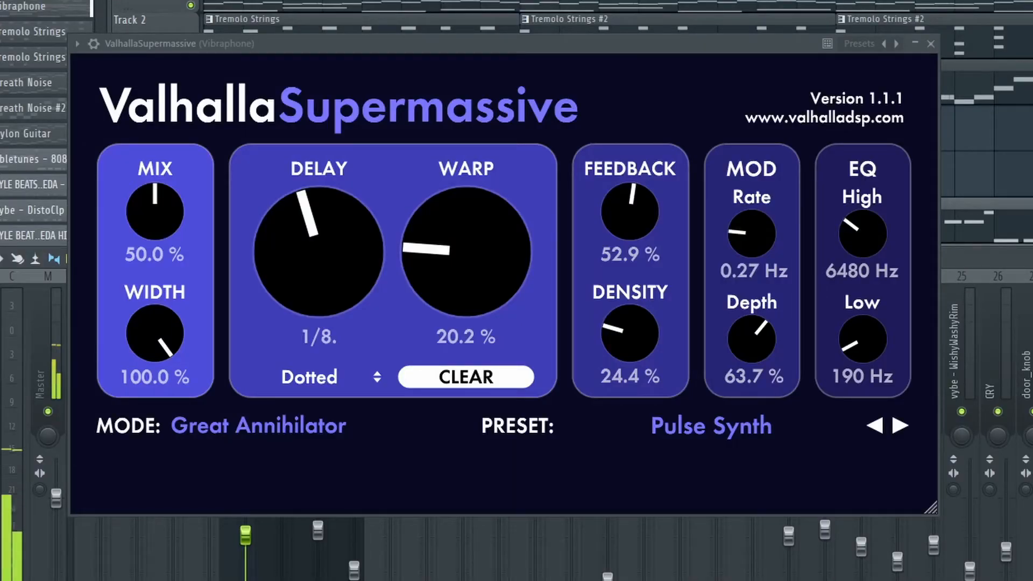
left_click_drag(336, 252, 337, 345)
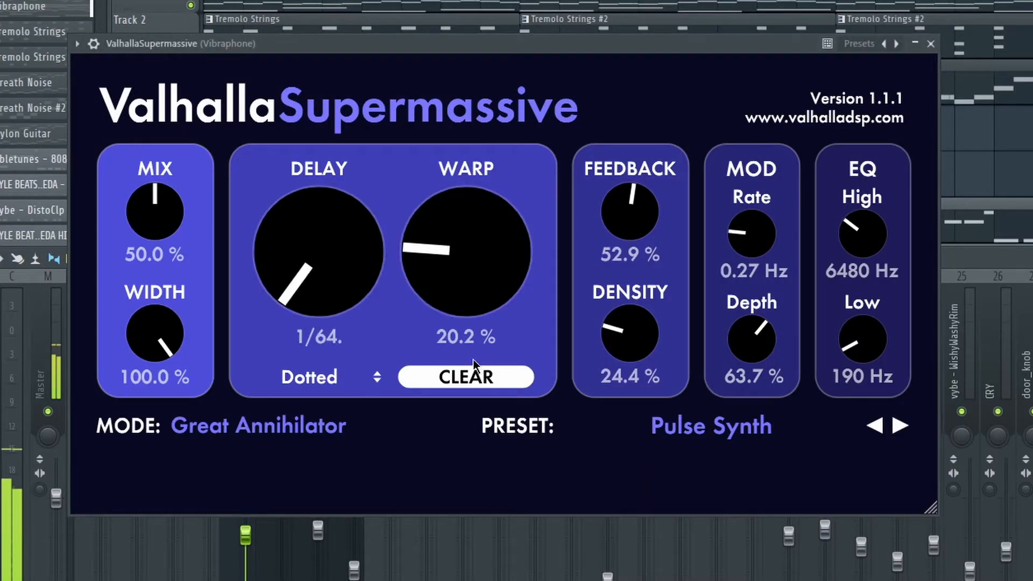
mouse_move(476, 298)
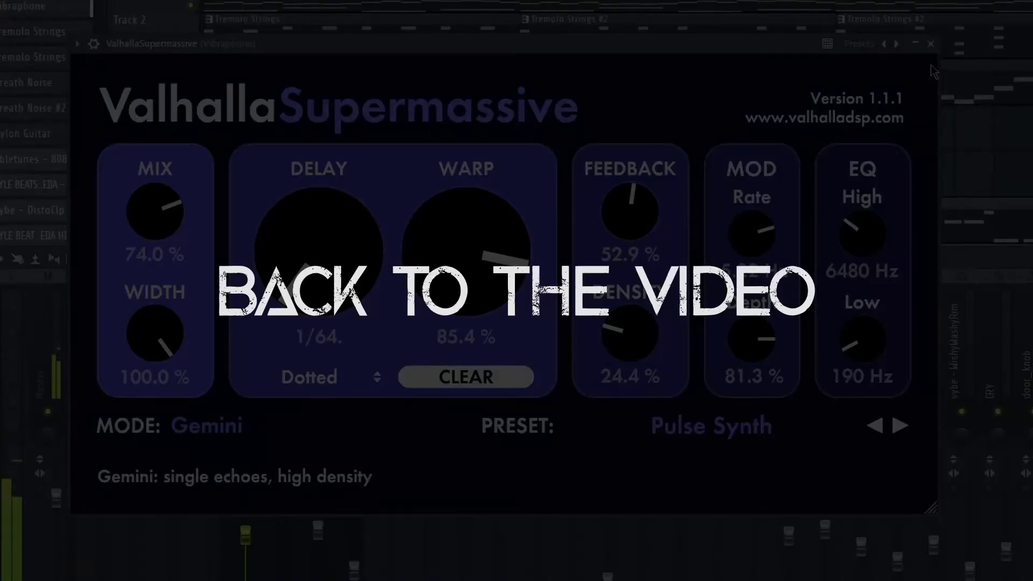
- Load the Default preset in the Vibraphone's Fruity Delay 3 and lower the delay time to its minimum during playback
left_click_drag(861, 234, 861, 247)
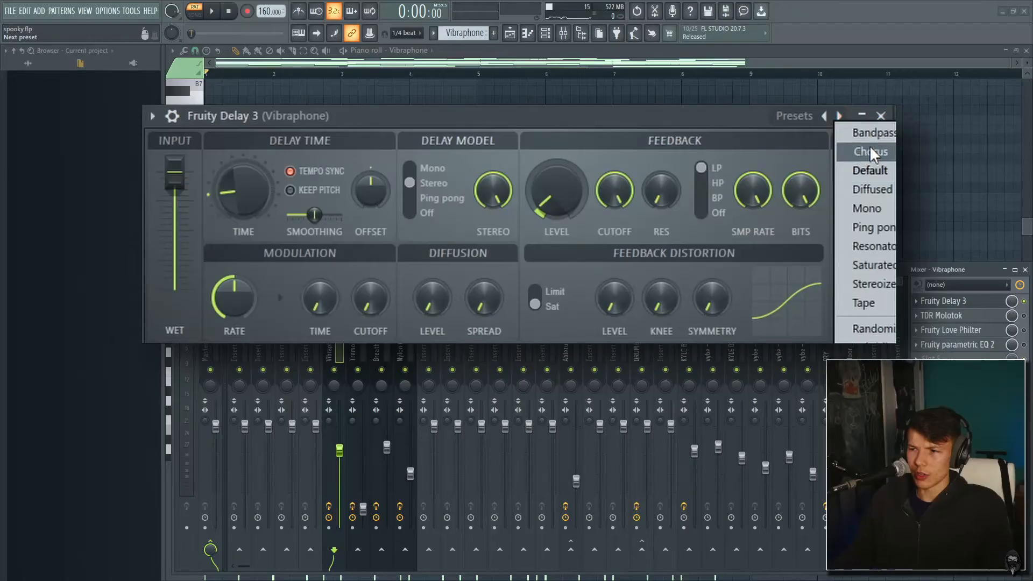
left_click(871, 170)
key("space")
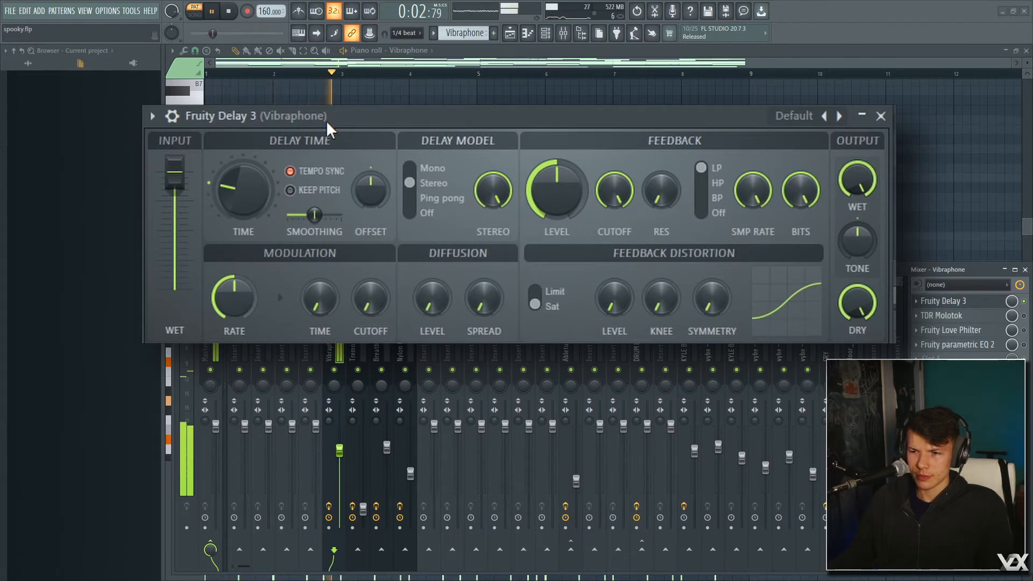
key("space")
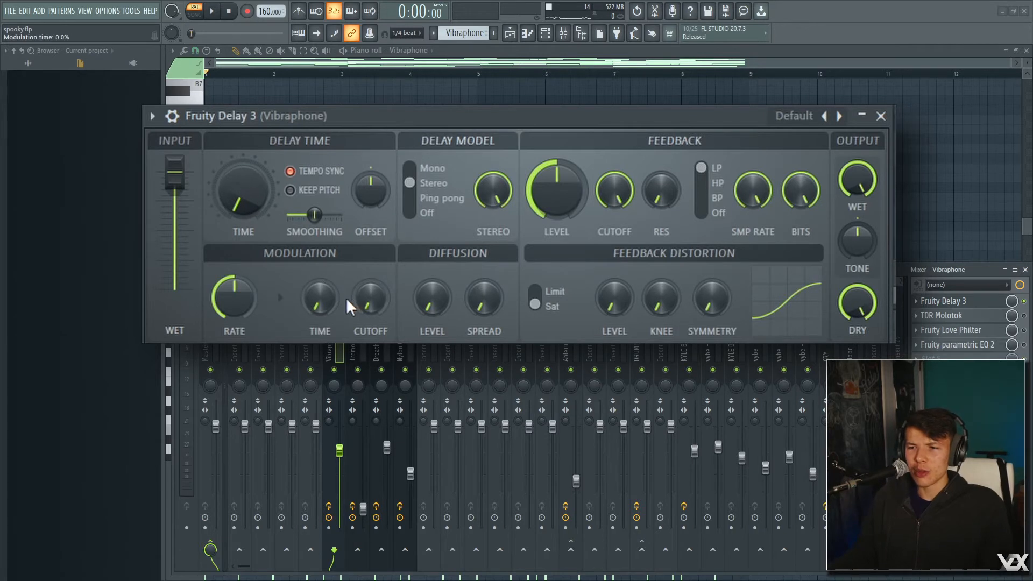
- Raise Fruity Delay 3's modulation time to about 30%, play the pattern, and increase it past the halfway point
mouse_move(316, 299)
left_mouse_down()
mouse_move(316, 310)
mouse_move(316, 299)
left_mouse_up()
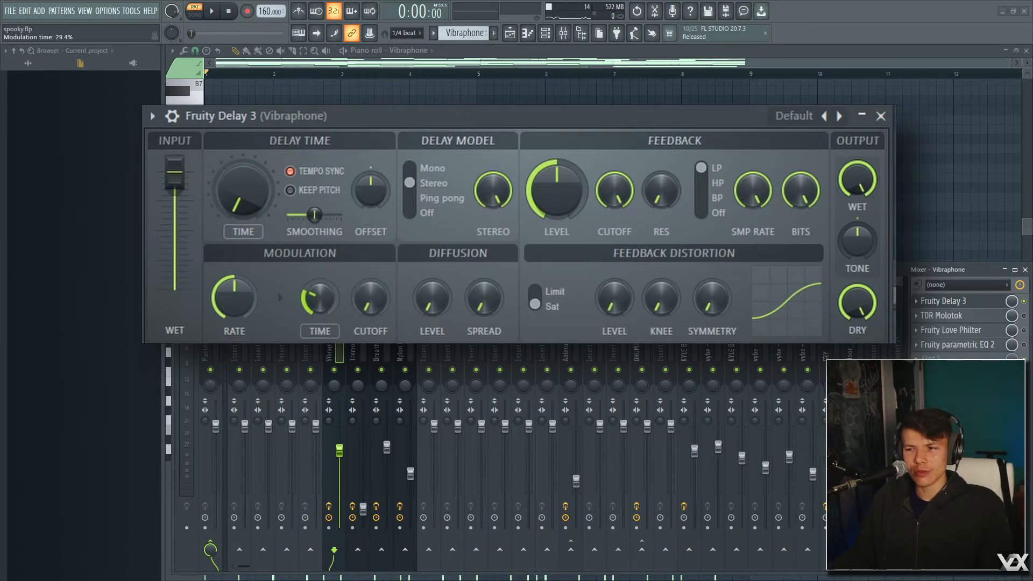
left_click_drag(860, 169, 860, 177)
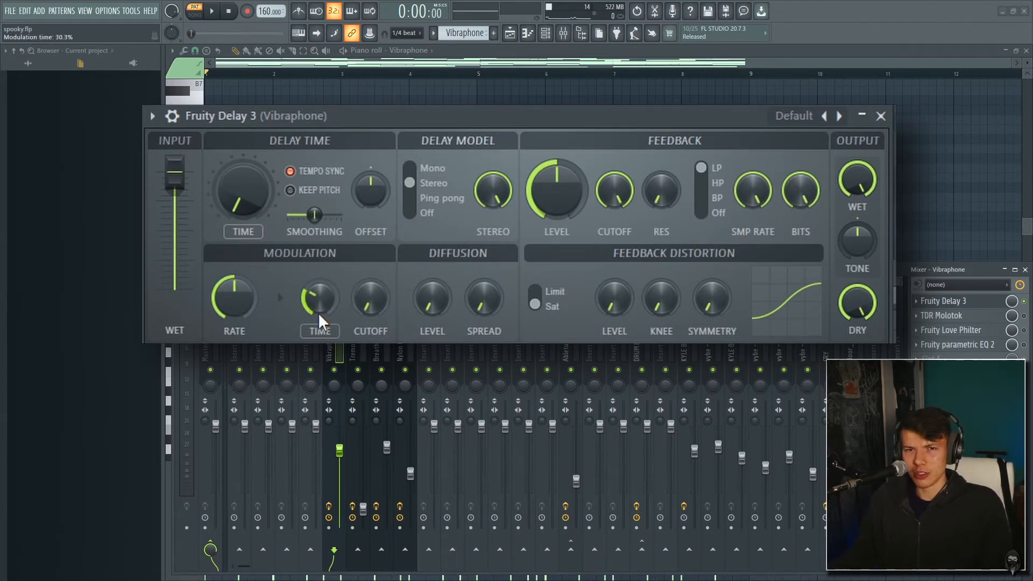
key("space")
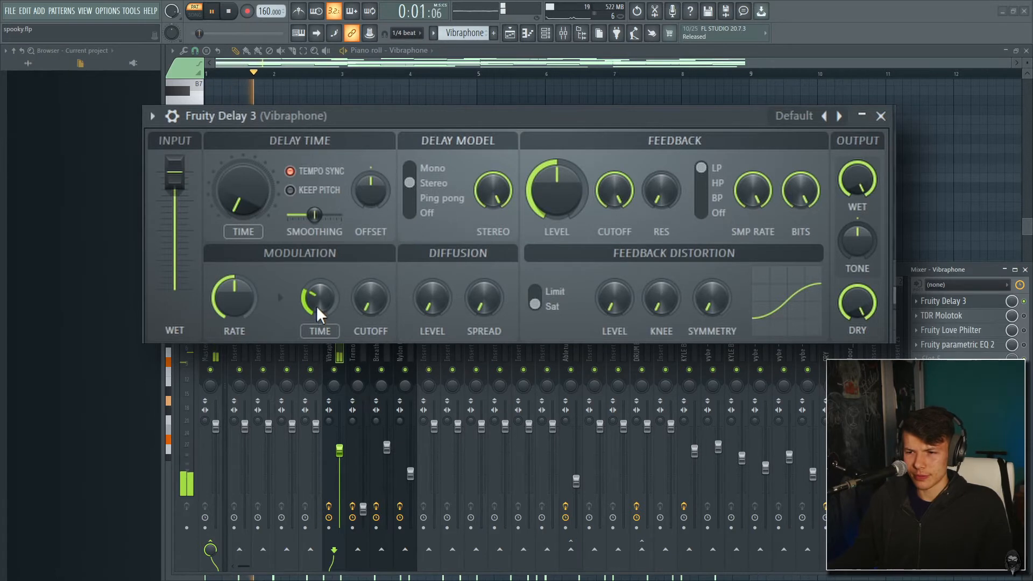
left_click_drag(317, 305, 370, 314)
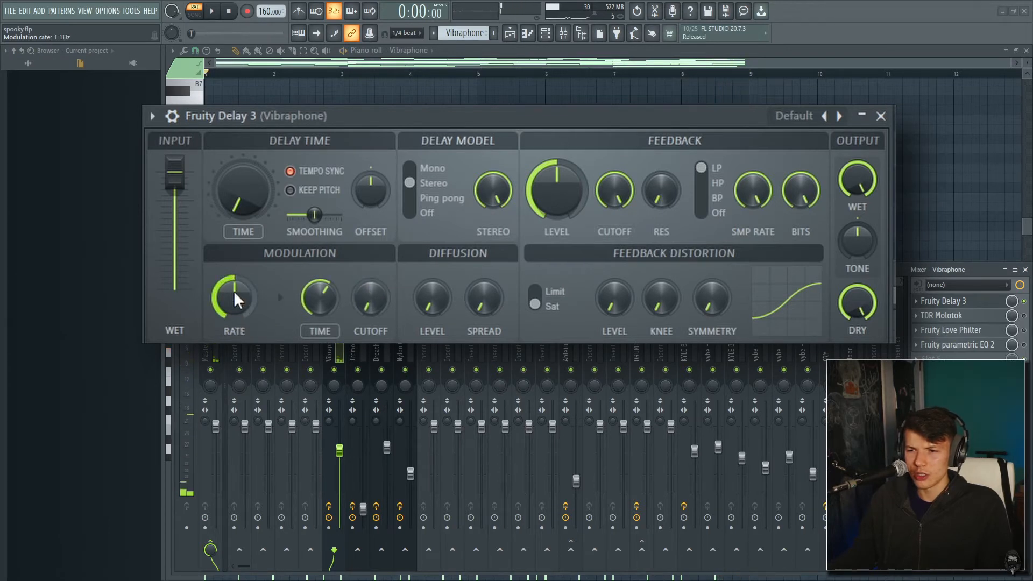
- Try a 4.8 Hz modulation rate in Fruity Delay 3, settle on 0.4 Hz, and reduce the wet output to a low level
mouse_move(234, 290)
left_mouse_down()
mouse_move(234, 317)
mouse_move(233, 285)
left_mouse_up()
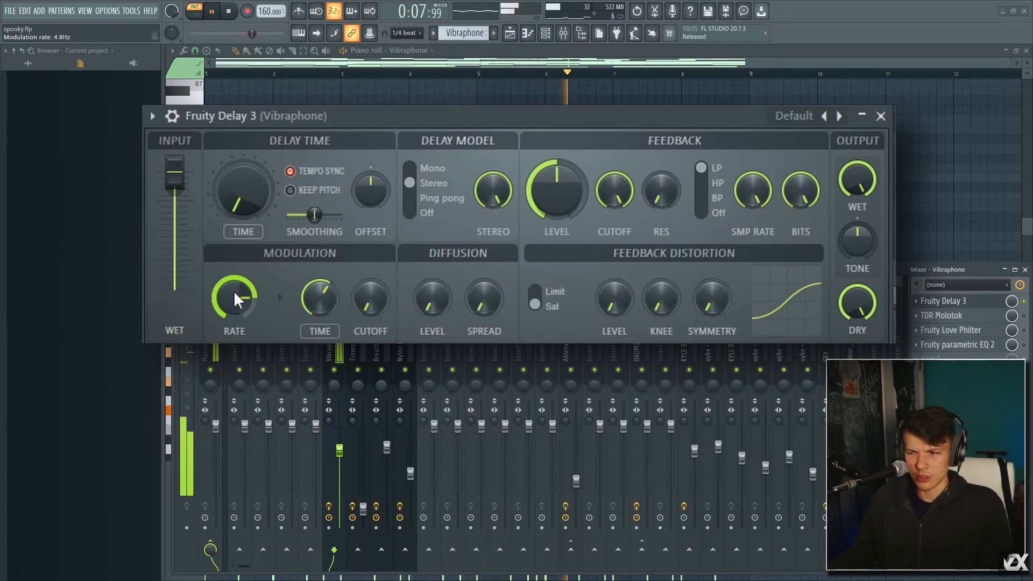
left_click_drag(879, 186, 880, 219)
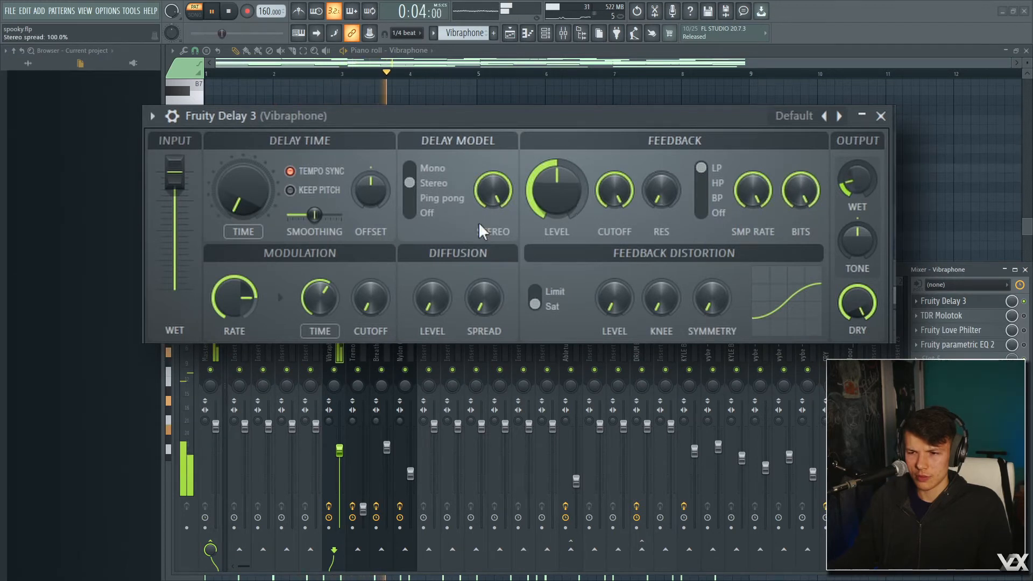
left_click_drag(234, 297, 234, 318)
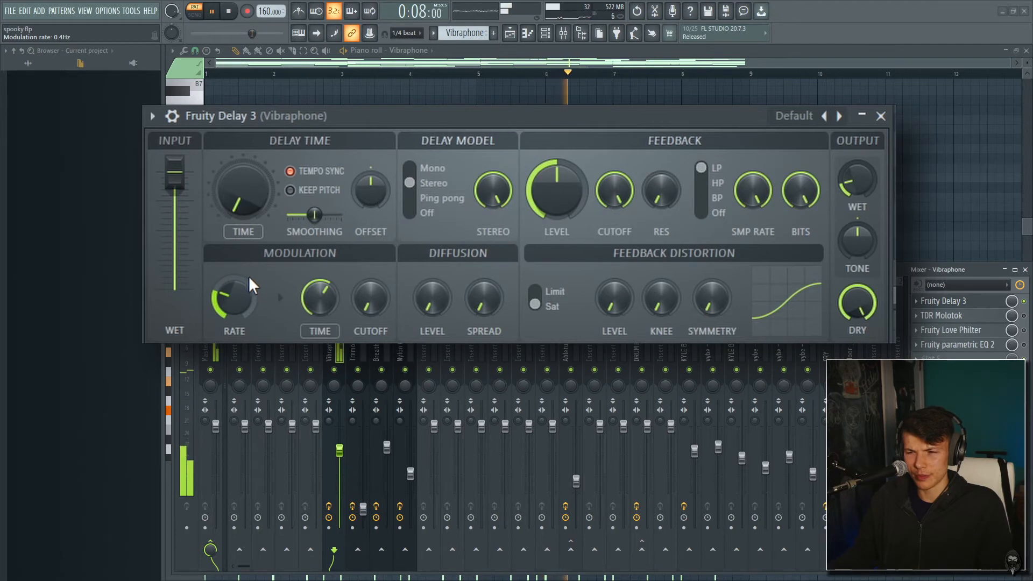
mouse_move(841, 186)
left_mouse_down()
mouse_move(841, 162)
mouse_move(842, 184)
left_mouse_up()
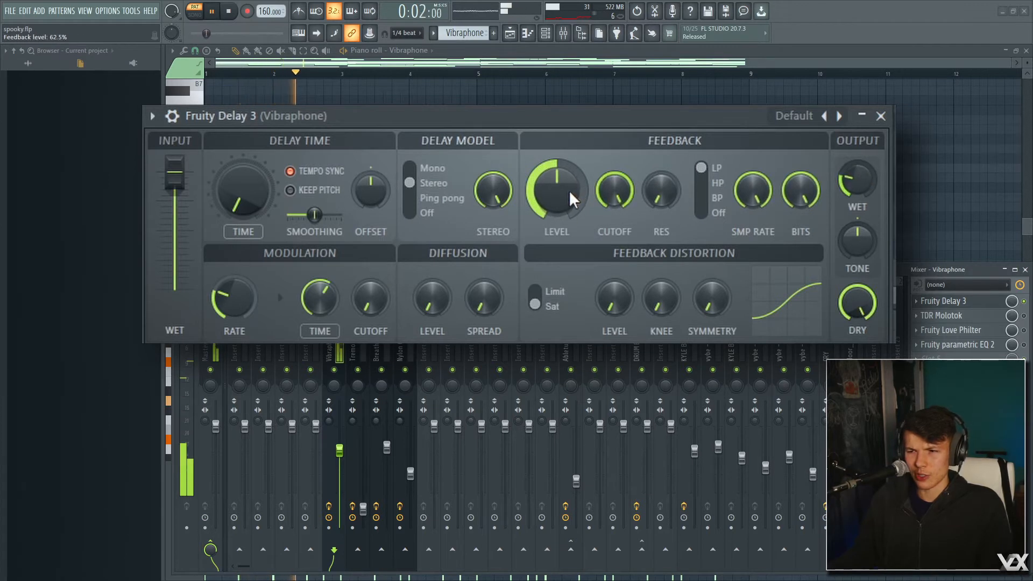
- Lower Fruity Delay 3's feedback level to near its minimum while the Vibraphone pattern plays
left_click_drag(570, 195, 571, 245)
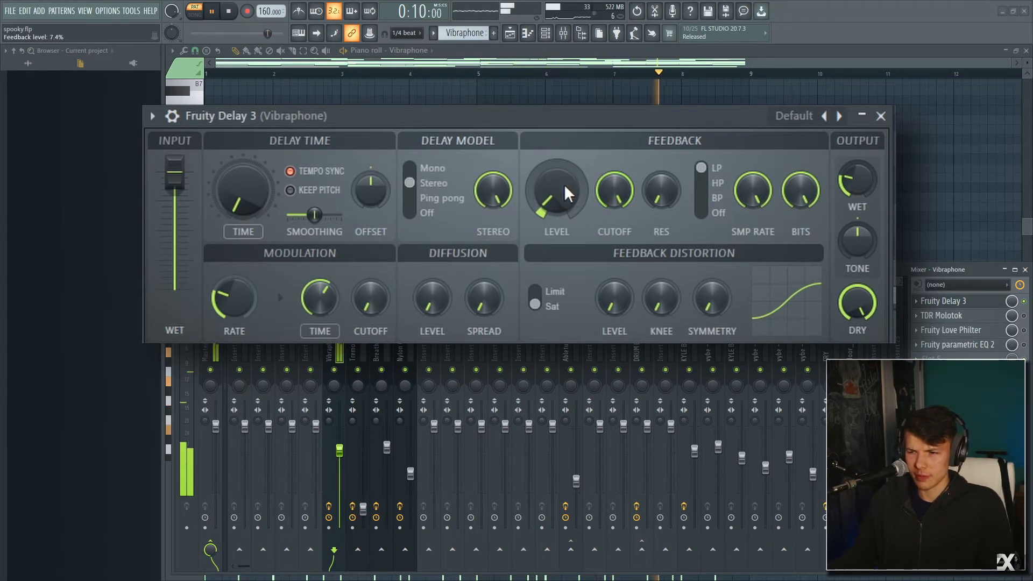
left_click_drag(564, 184, 564, 192)
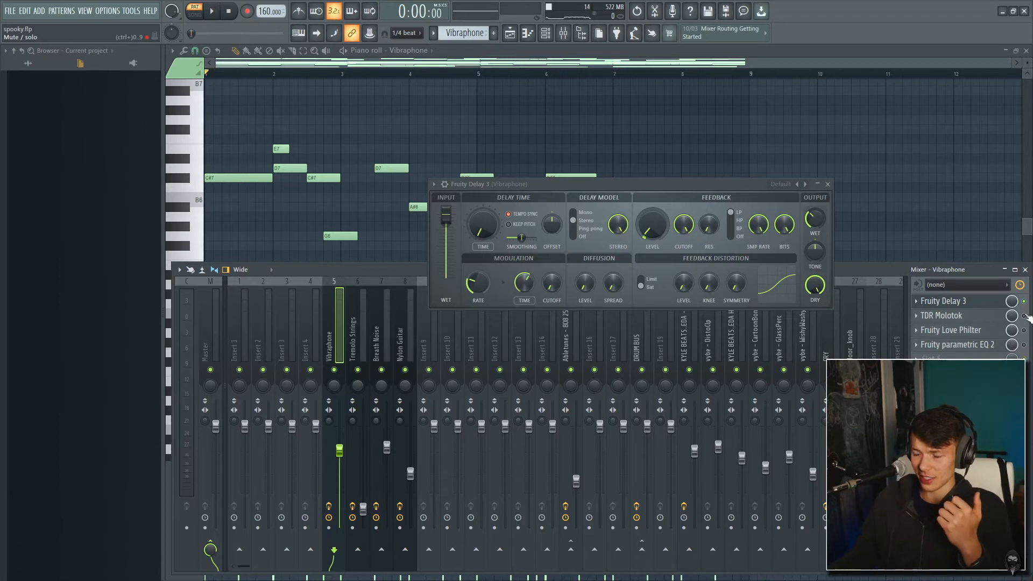
- Enable TDR Molotok on the Vibraphone mixer track and show its window in place of Fruity Delay 3
left_click(942, 315)
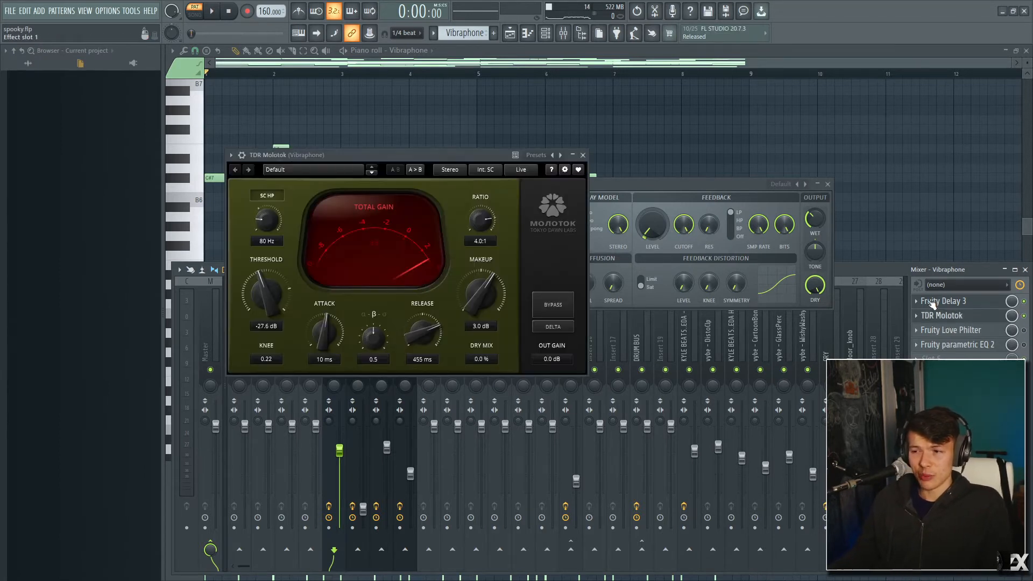
left_click(943, 302)
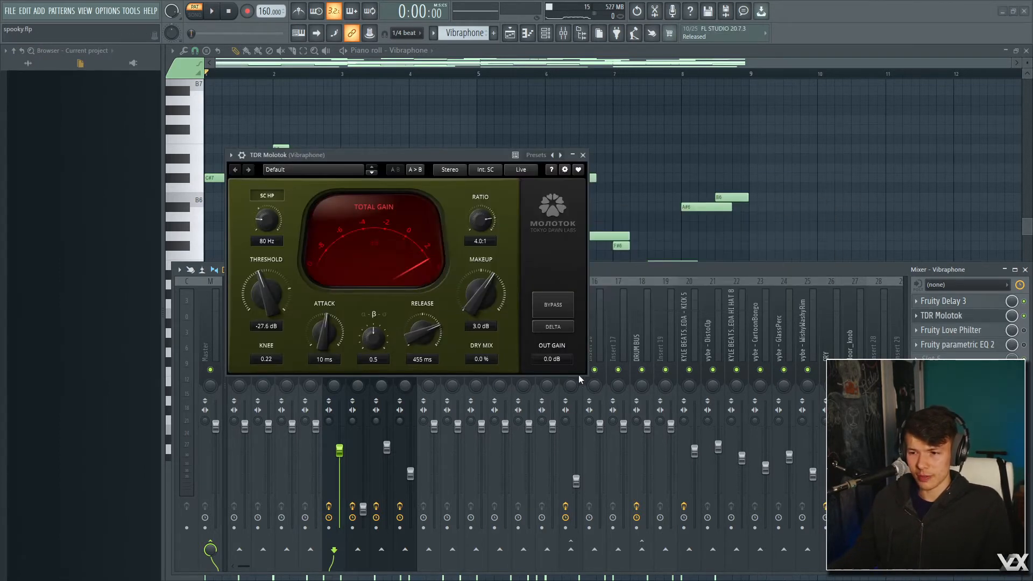
left_click_drag(411, 160, 525, 139)
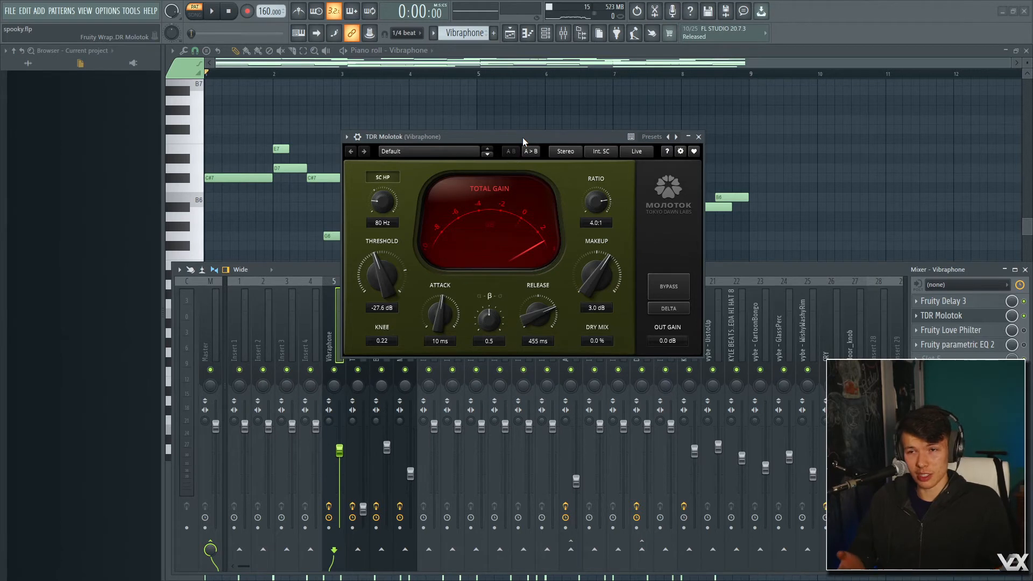
left_click_drag(522, 138, 538, 143)
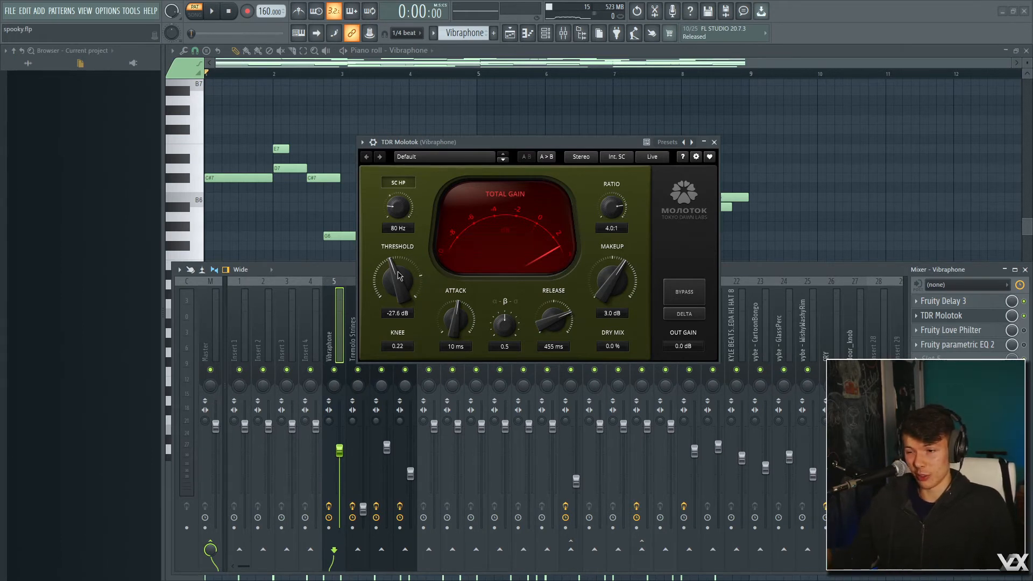
- Play the Vibraphone pattern to audition TDR Molotok's compression and the effect of Fruity Love Philter
key("space")
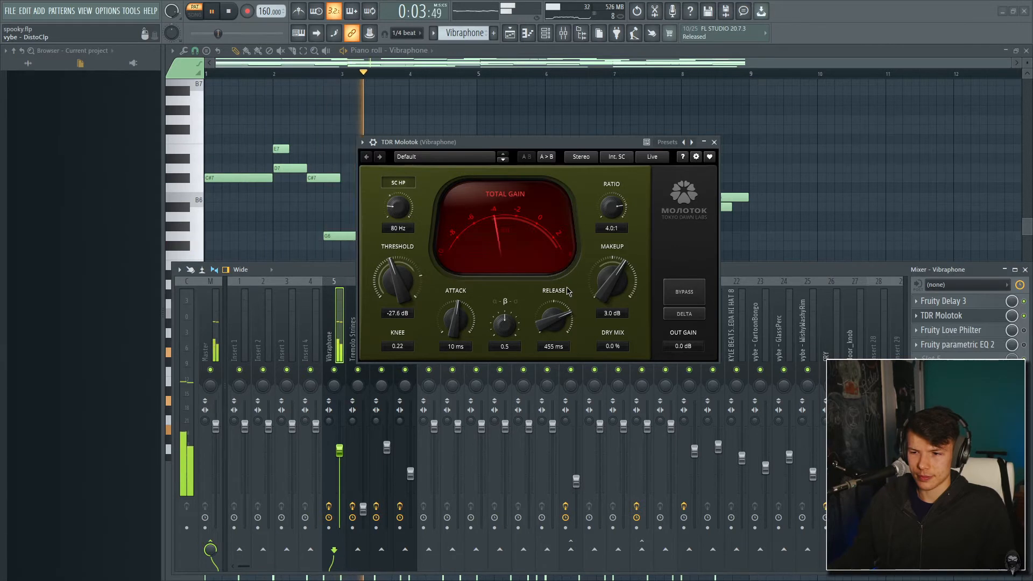
double_click(559, 314)
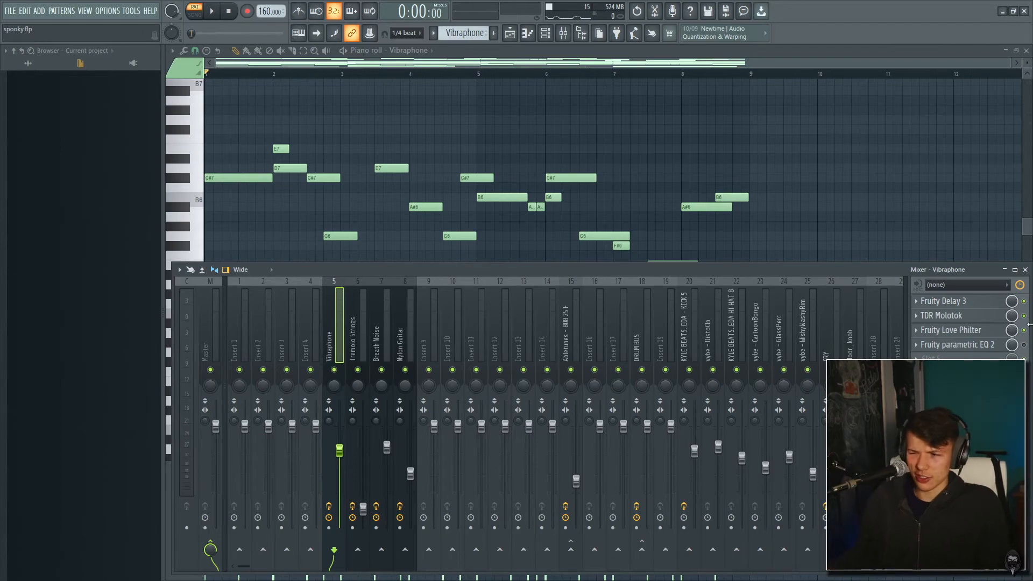
key("space")
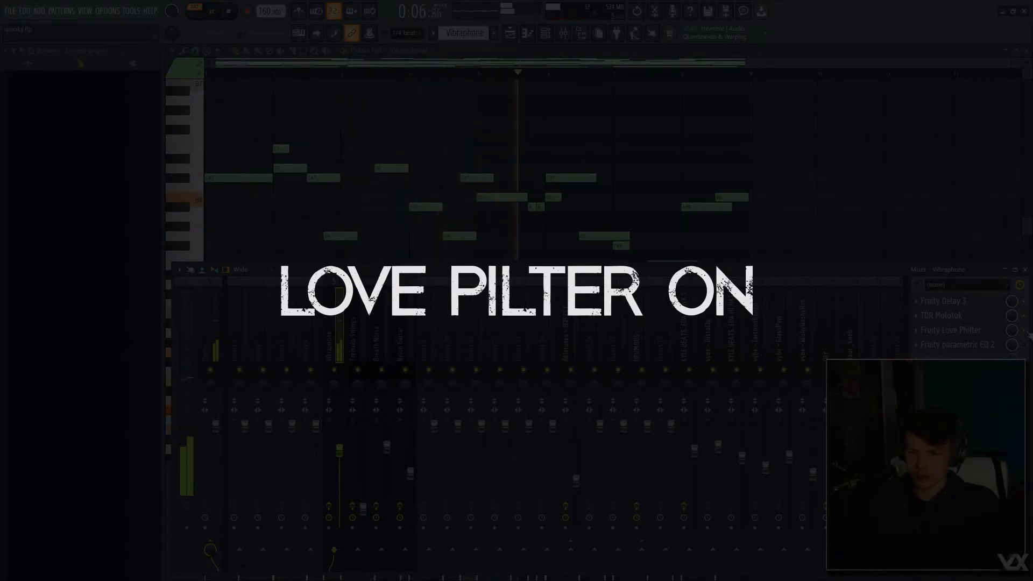
key("space")
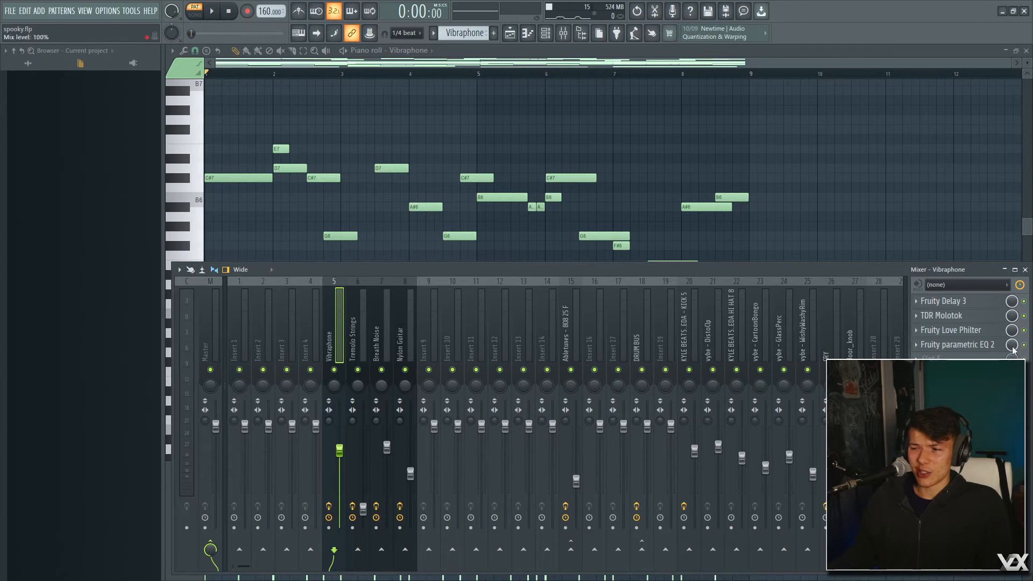
- Raise the main level slightly in the Vibraphone's Fruity parametric EQ 2 during playback, and close the equalizer
left_click(988, 349)
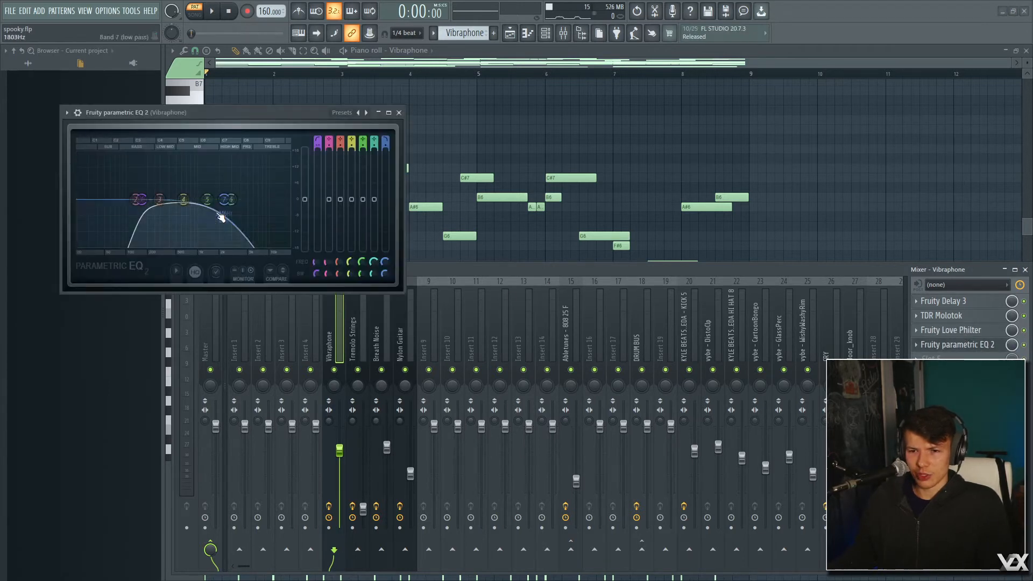
key("space")
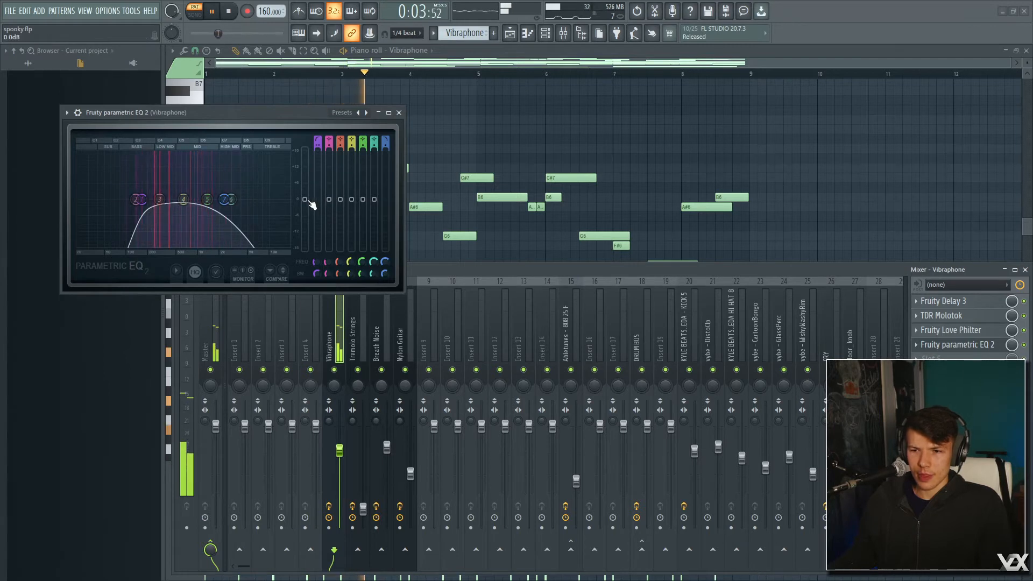
left_click_drag(305, 199, 305, 189)
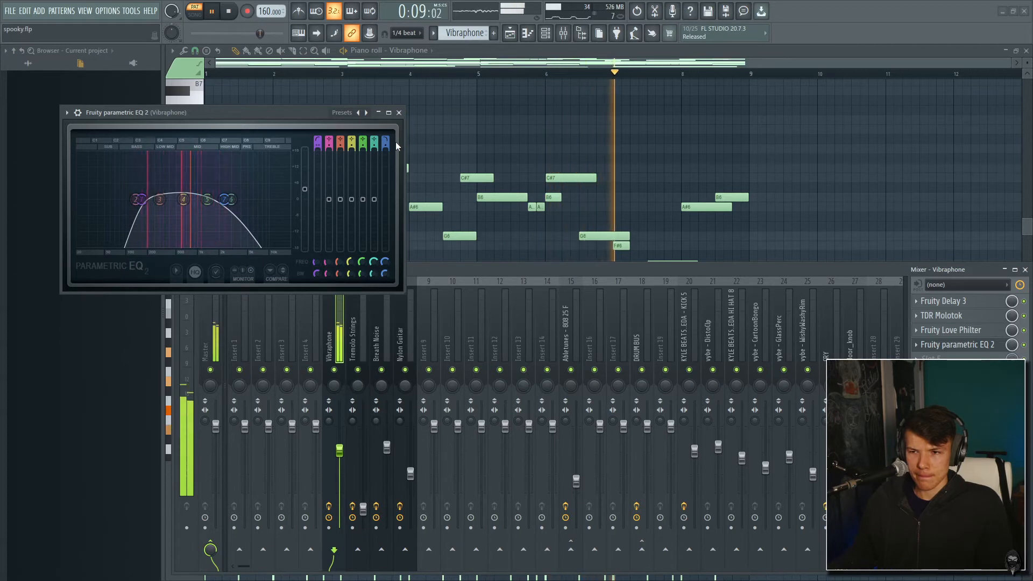
left_click(399, 113)
key("space")
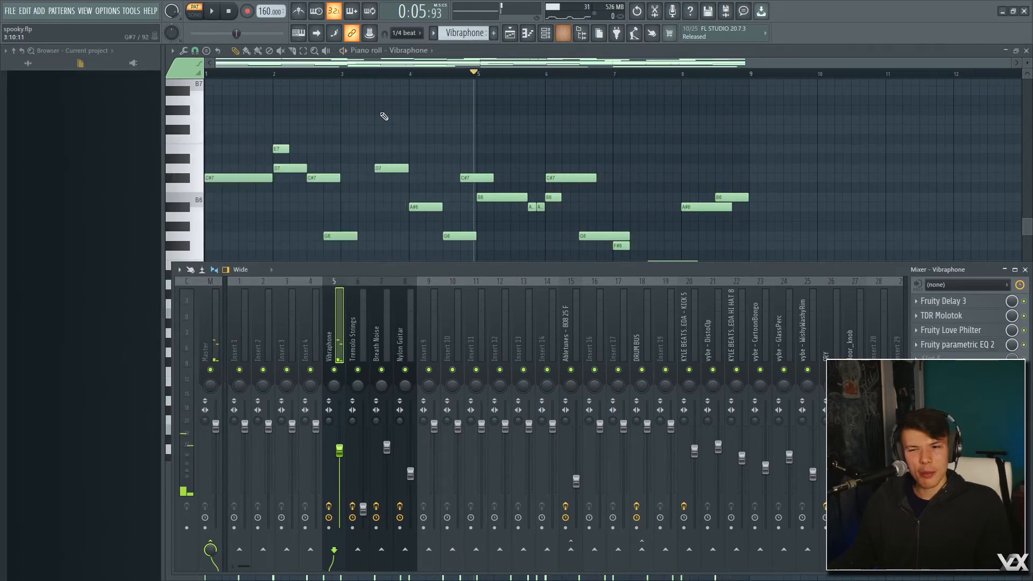
- Show the playlist, switch to song mode, and play the full arrangement from the start
left_click(518, 35)
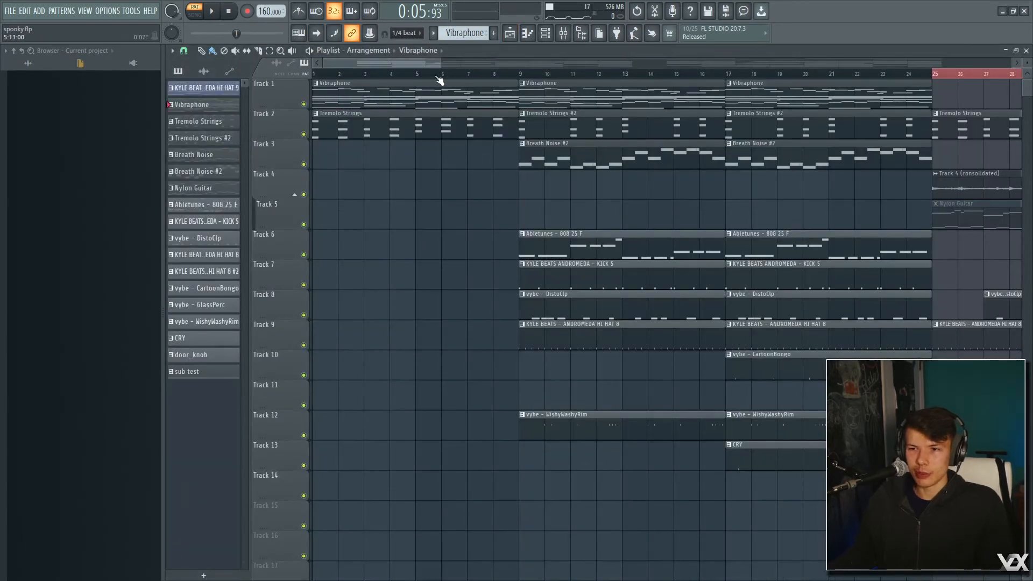
key("l")
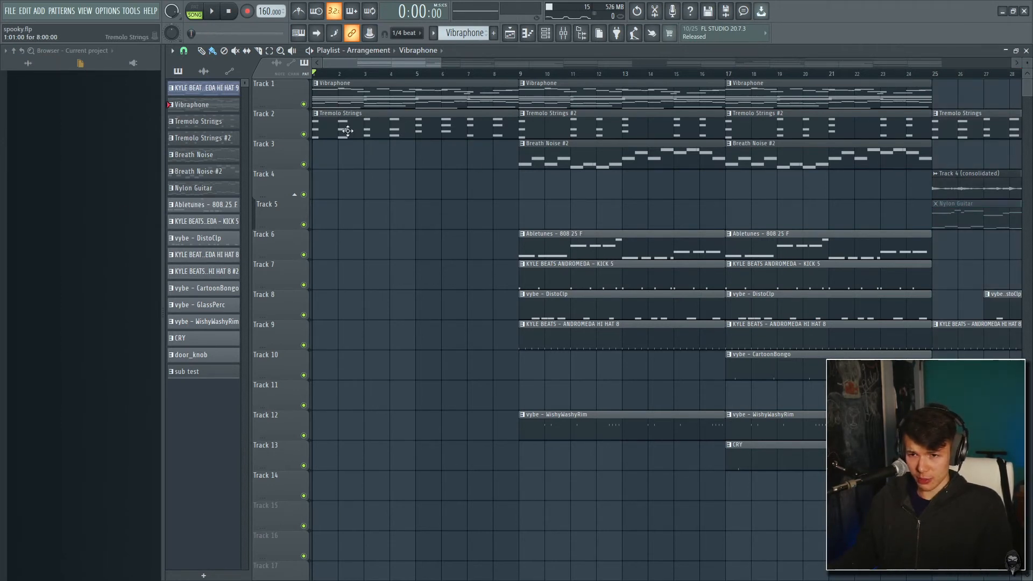
key("space")
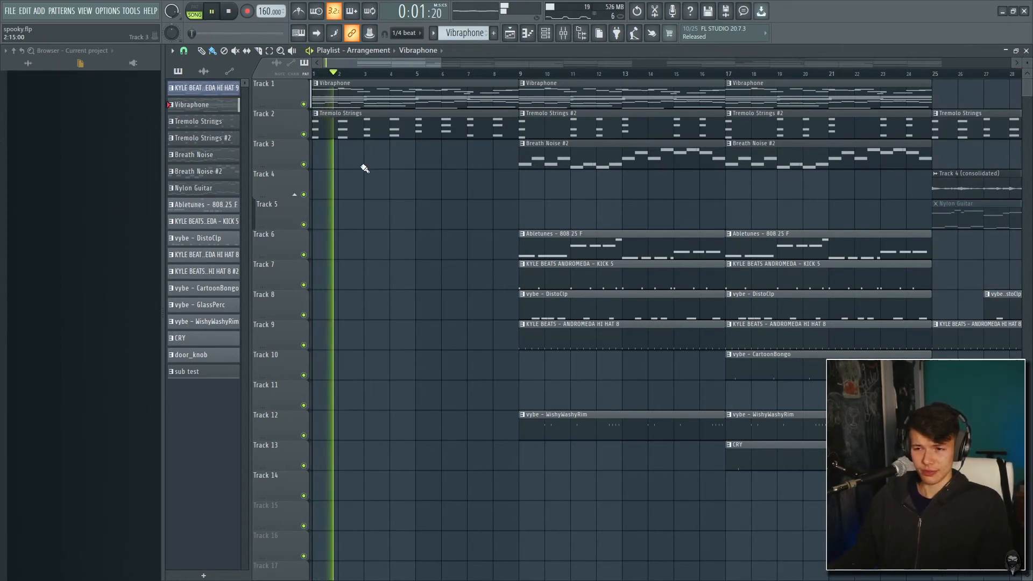
scroll(401, 207, "down", 4)
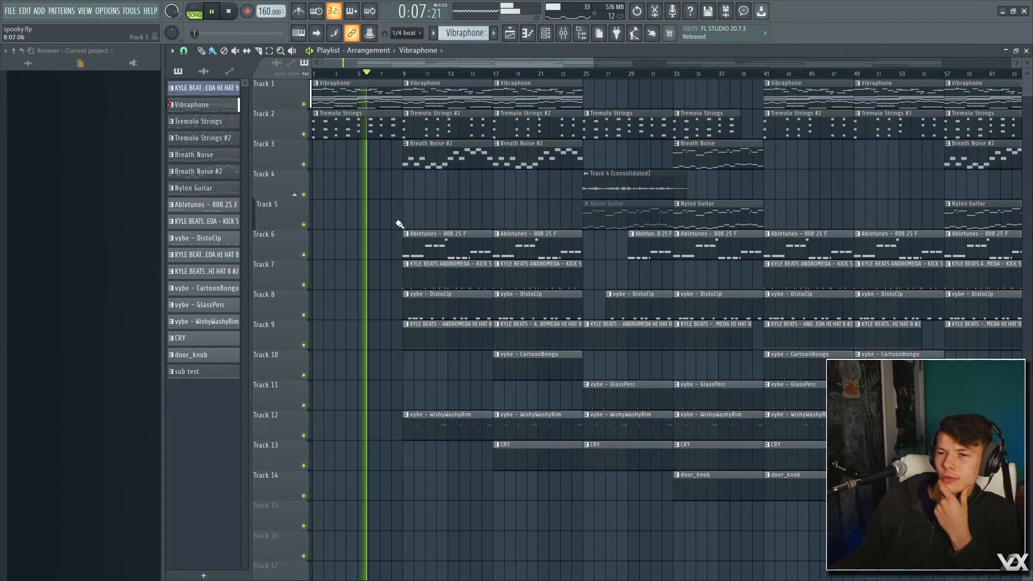
mouse_move(395, 223)
left_mouse_down()
mouse_move(370, 223)
mouse_move(388, 221)
left_mouse_up()
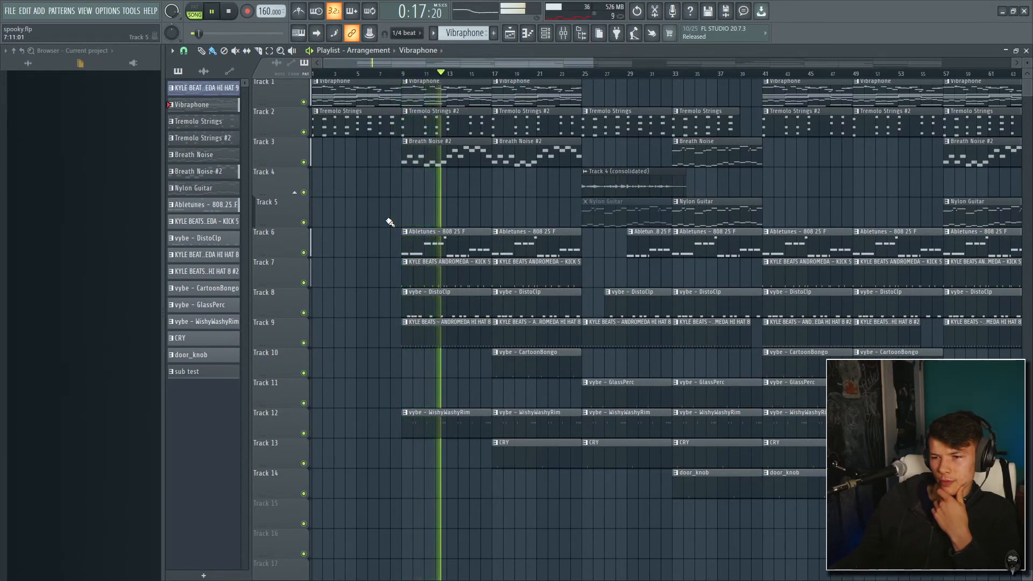
key("space")
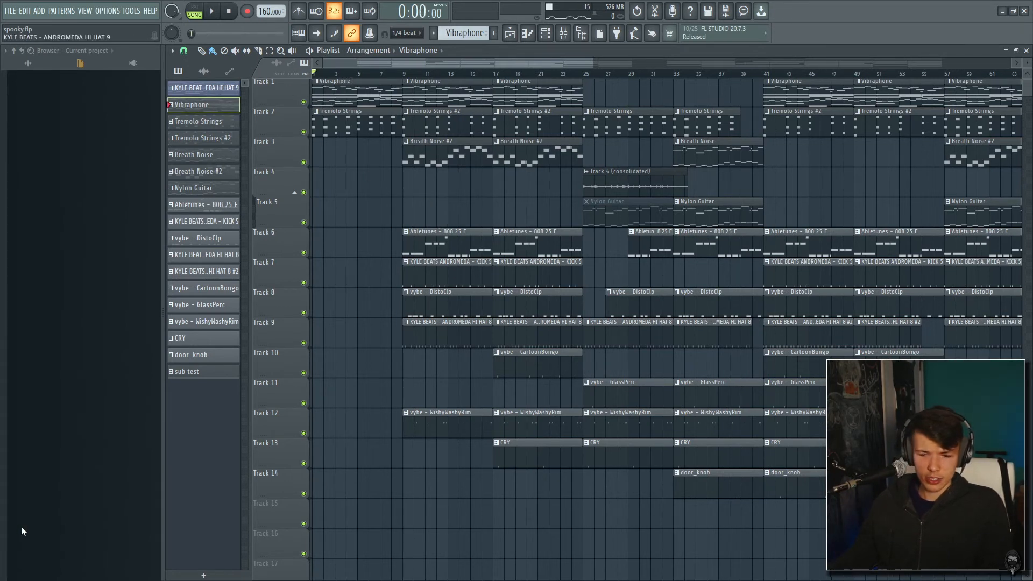
- Switch to File Explorer, play "spooky (160 bpm, b harm min)" from the Mel loops folder, and close the player and folder
key("super")
left_click(112, 571)
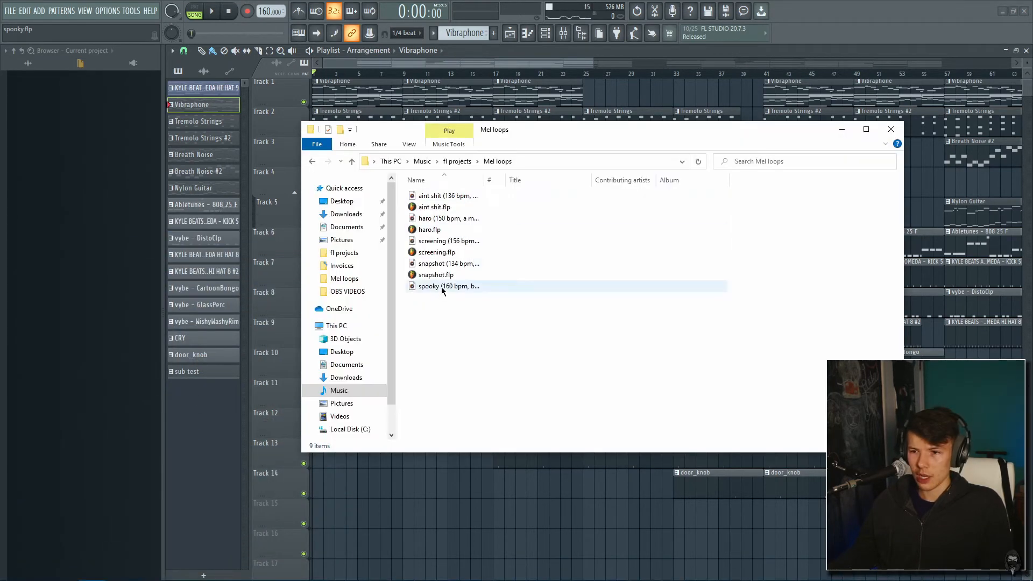
double_click(441, 288)
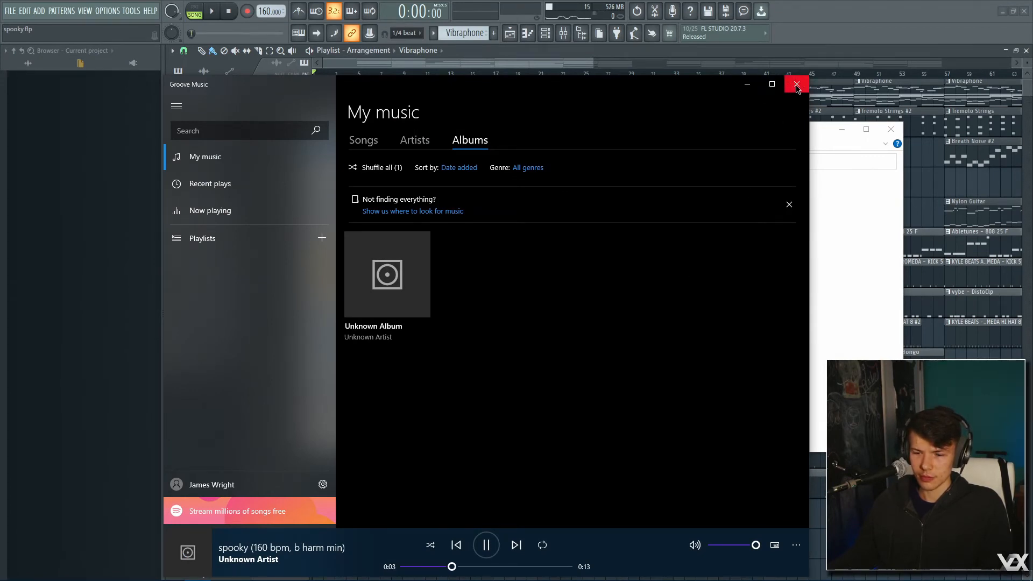
left_click_drag(663, 91, 716, 41)
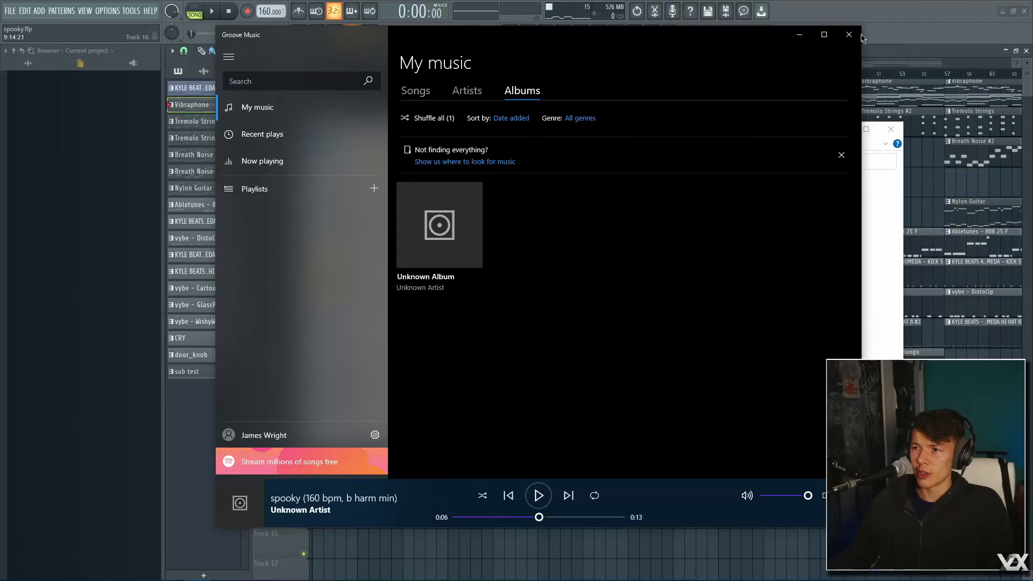
left_click(849, 35)
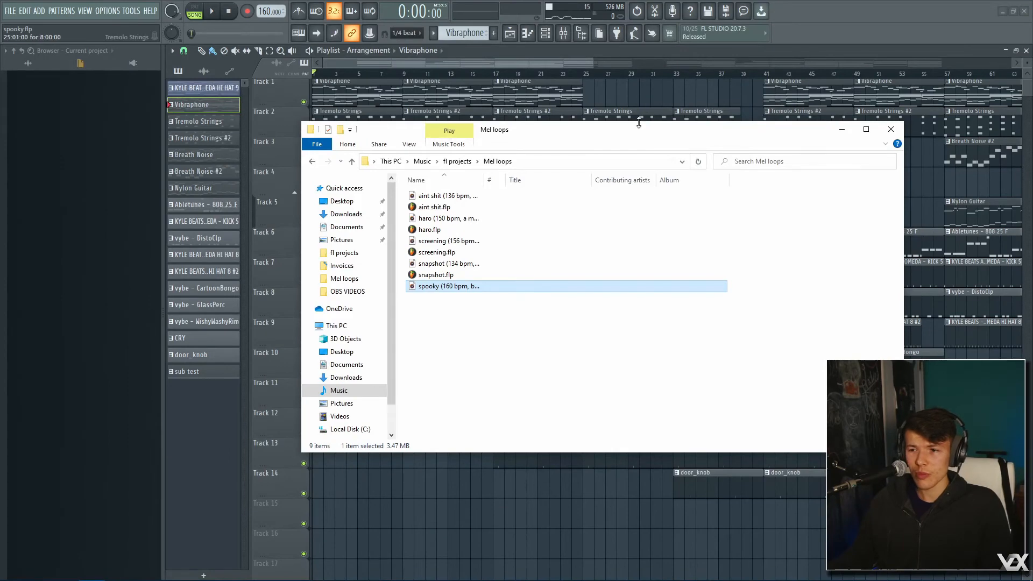
left_click_drag(632, 143, 573, 137)
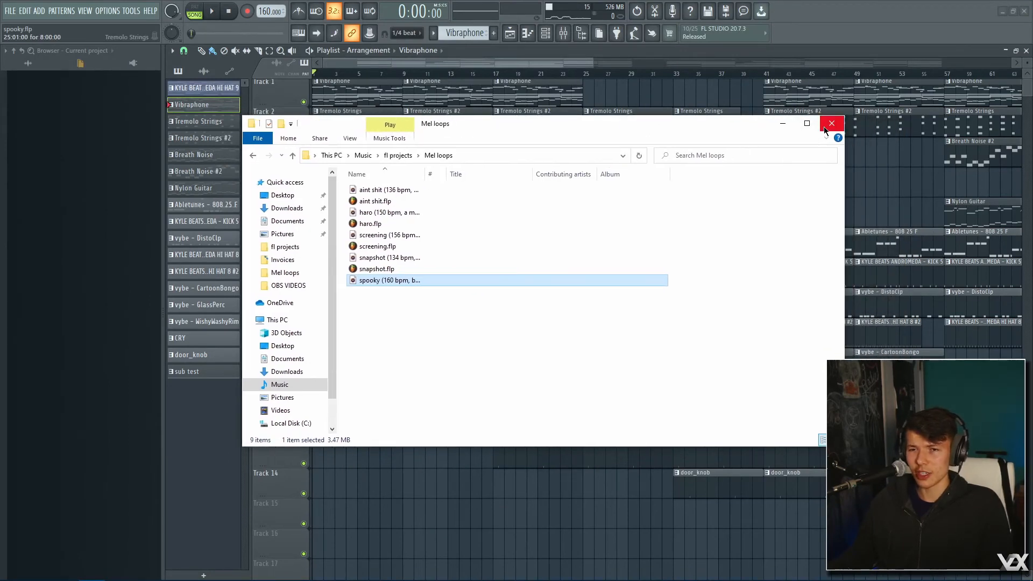
left_click(831, 124)
left_click(9, 11)
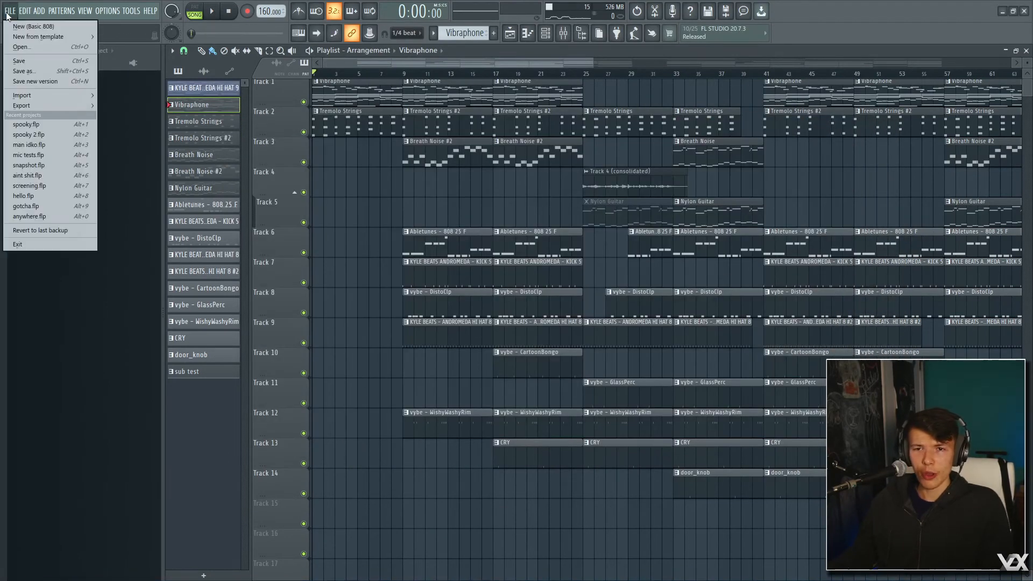
left_click(32, 127)
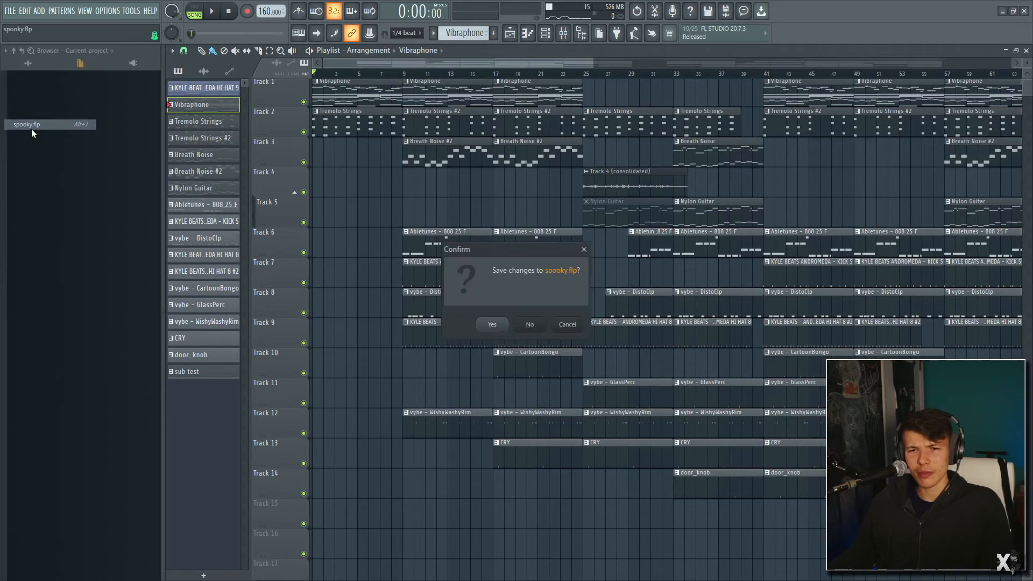
left_click(568, 325)
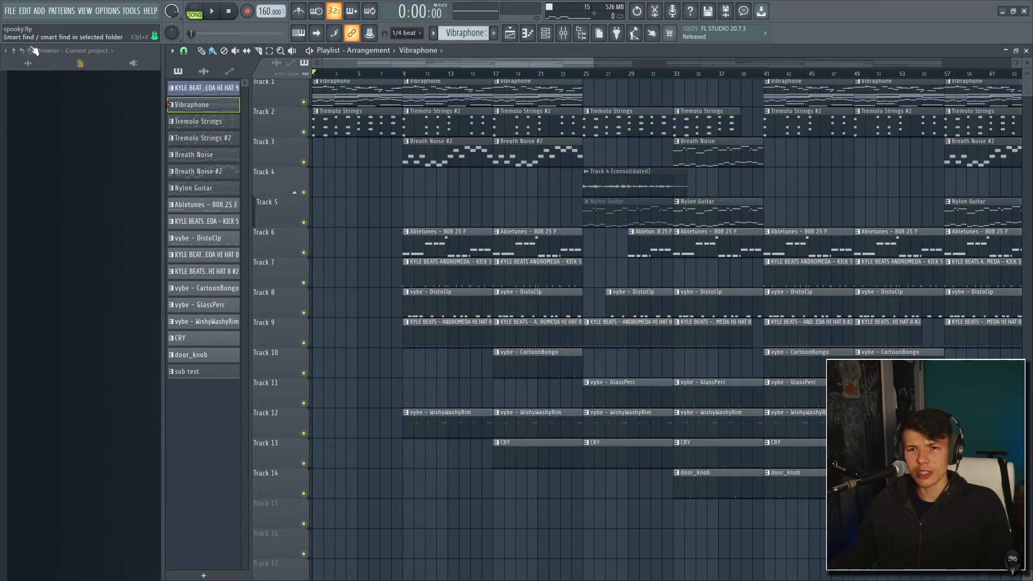
- Open the recent project spooky 2.flp
left_click(9, 11)
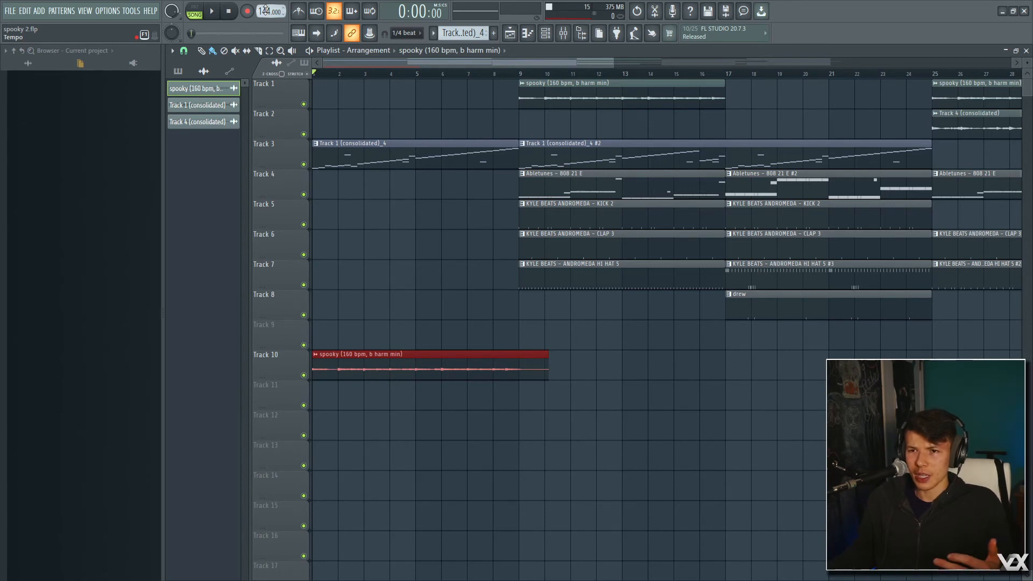
- Try a project tempo of 156 BPM without restretching the channels, and return the tempo to 144 BPM
left_click_drag(265, 11, 265, 3)
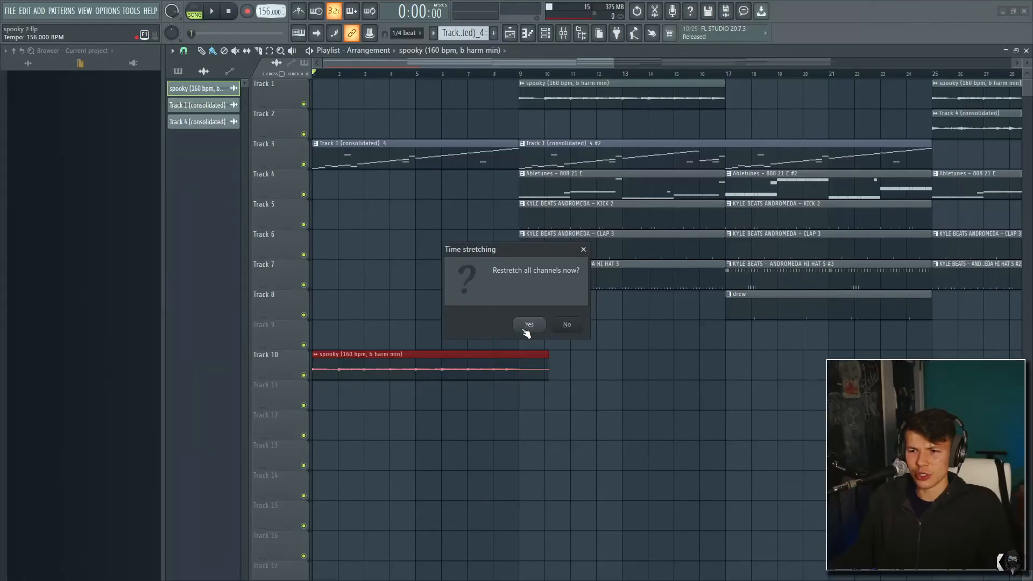
left_click(561, 328)
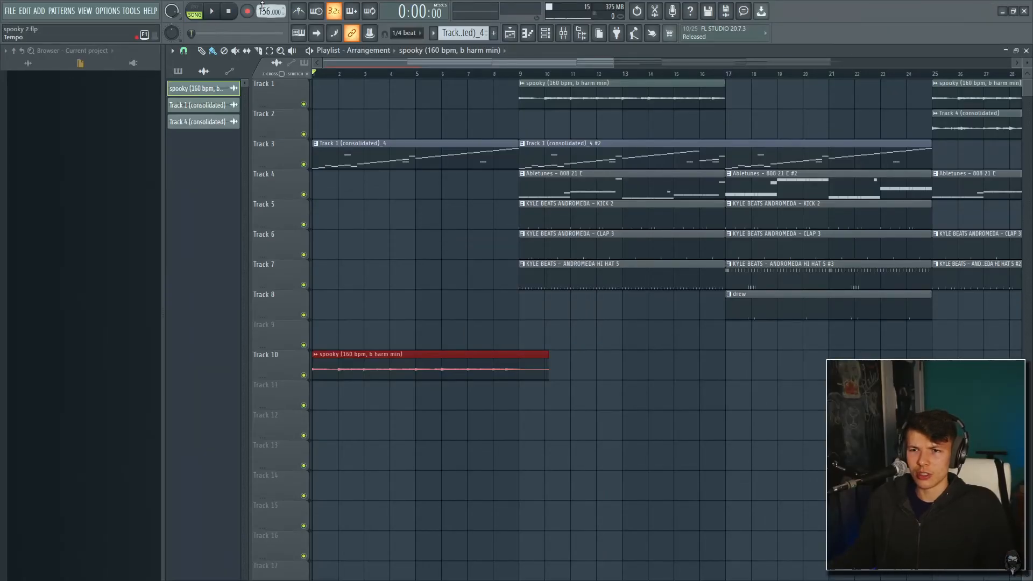
left_click_drag(263, 11, 264, 17)
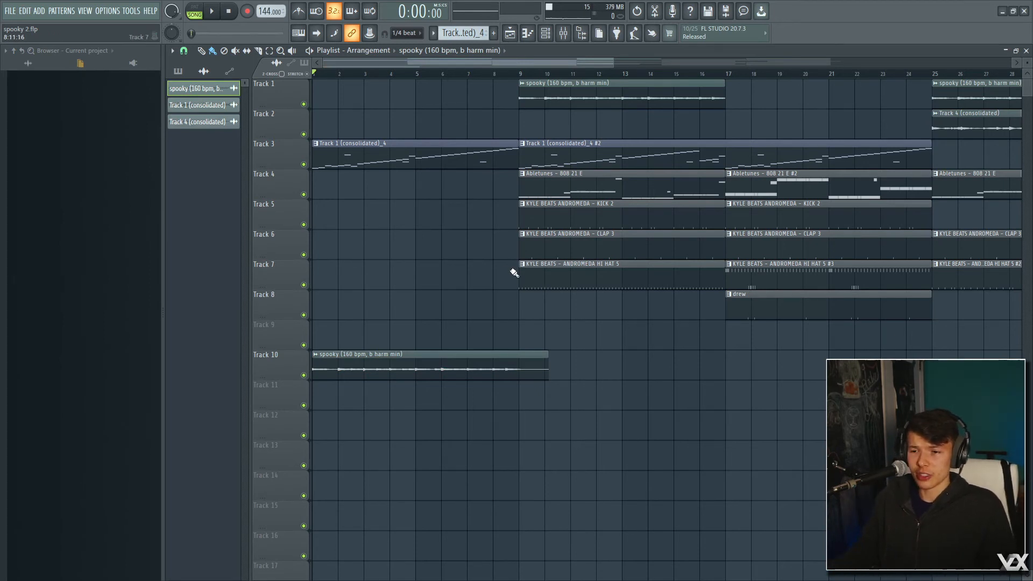
- Examine the time-stretching modes in the channel settings of the Track 10 spooky audio clip, keep e2 speech, and close the settings
double_click(479, 358)
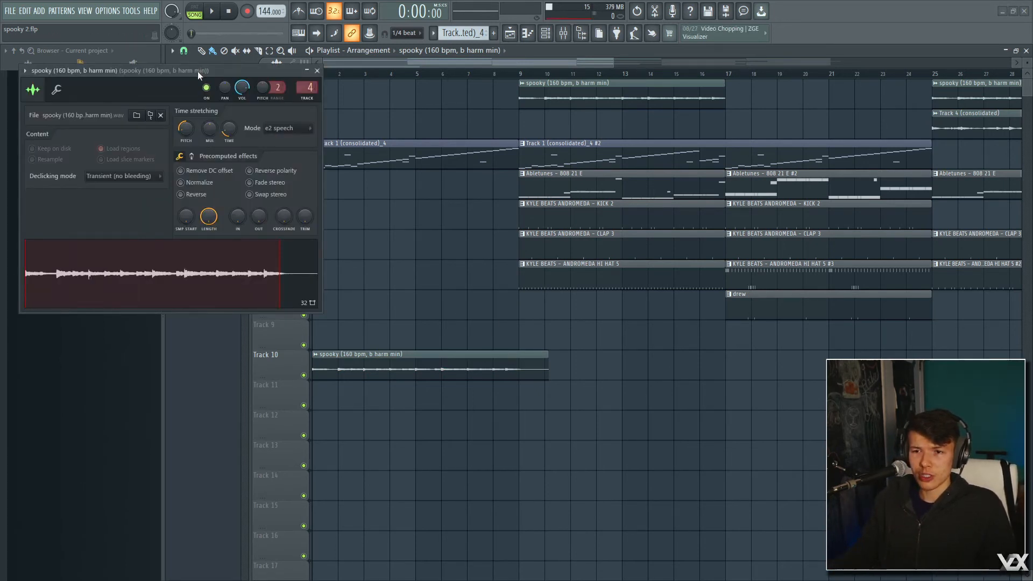
left_click_drag(198, 71, 363, 83)
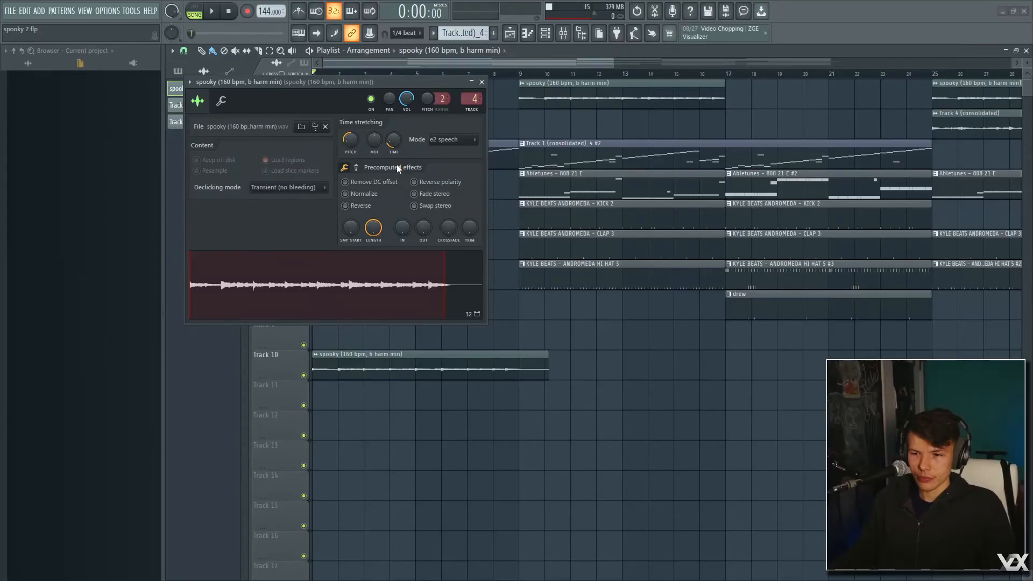
left_click(440, 140)
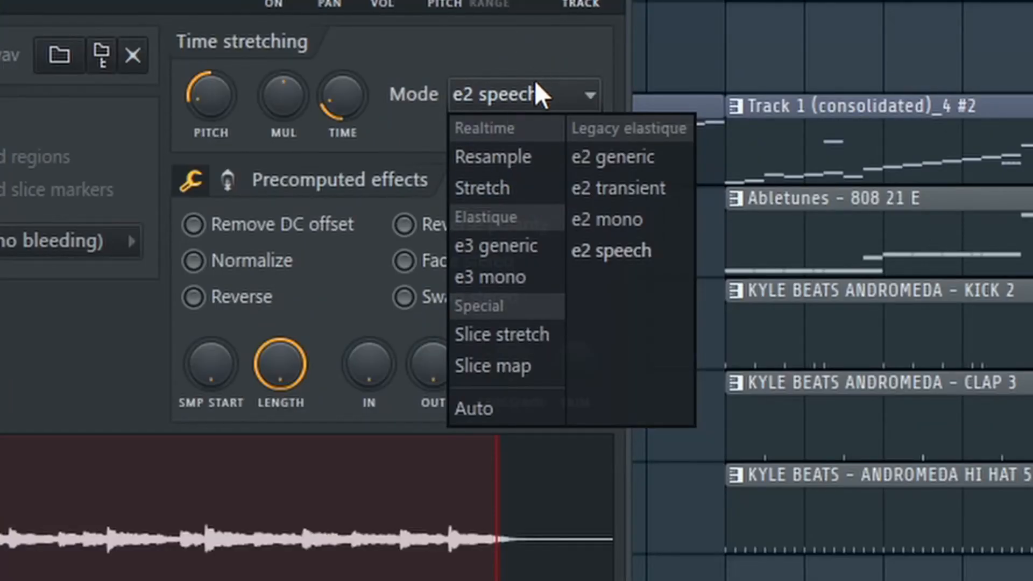
left_click(535, 80)
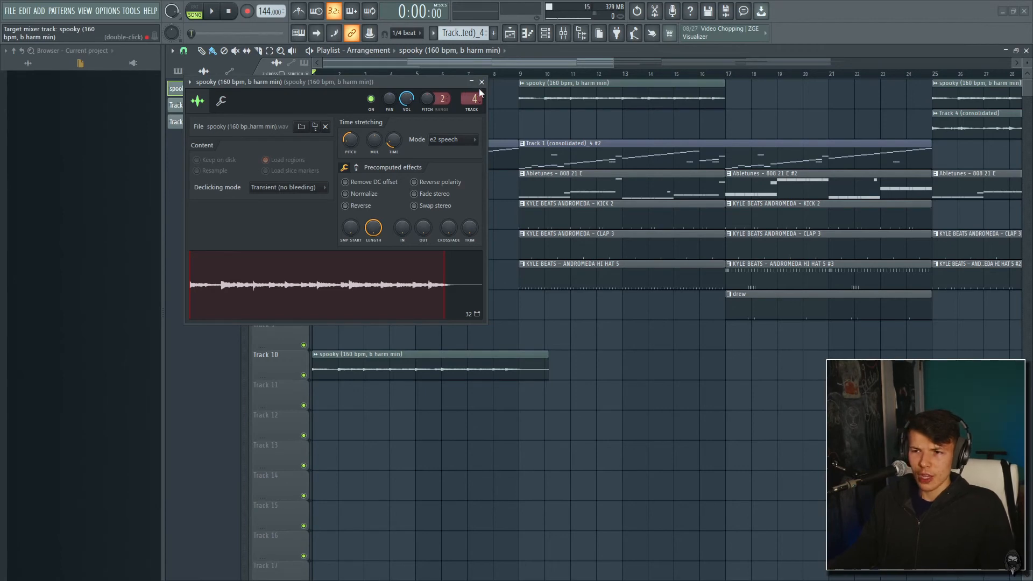
left_click(482, 82)
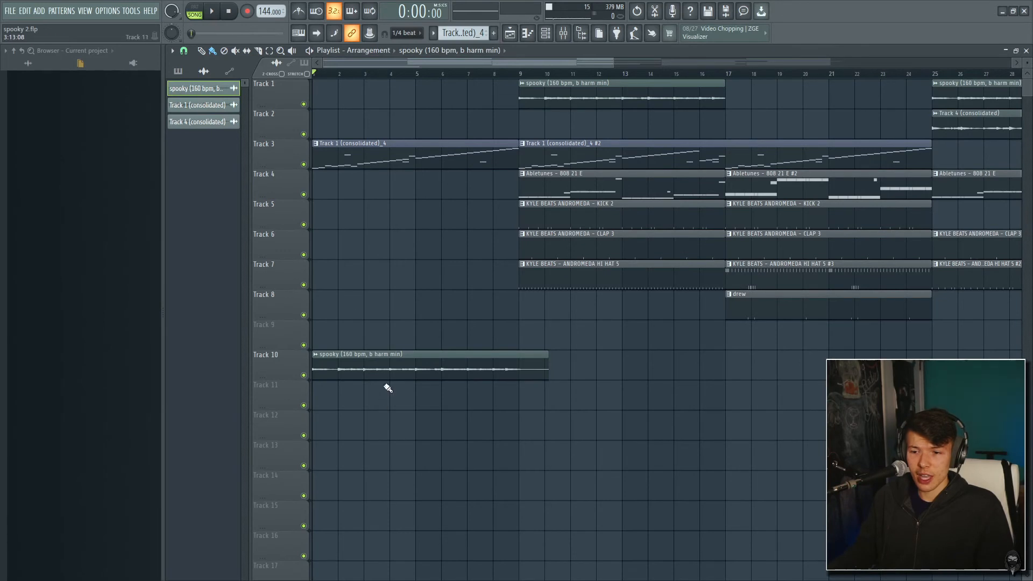
double_click(410, 356)
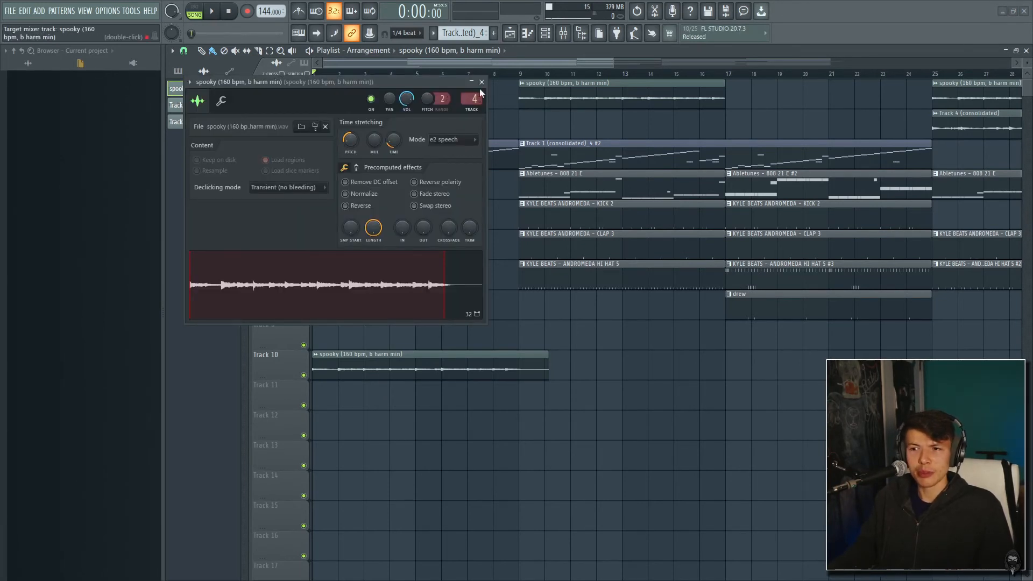
key("Escape")
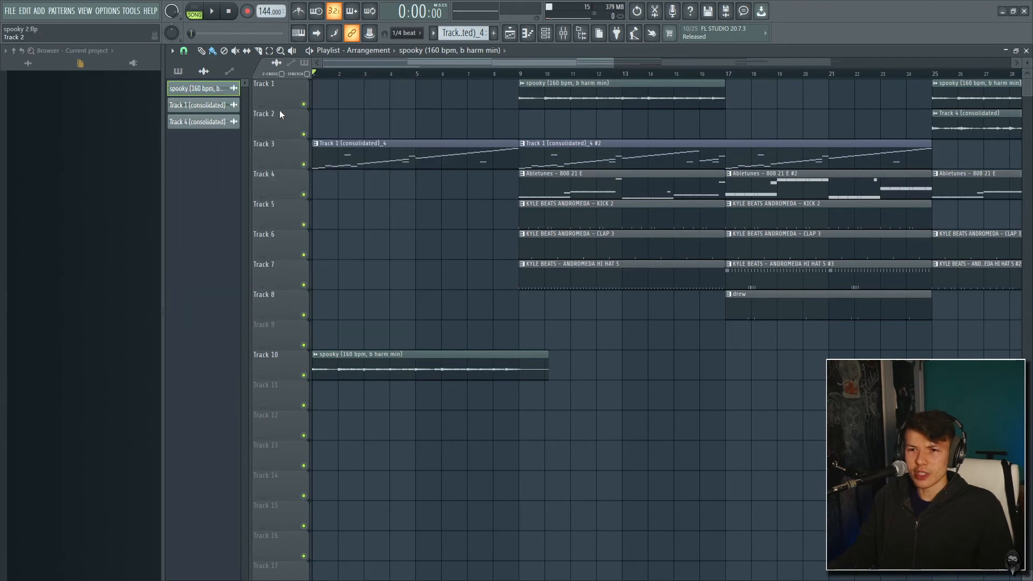
- Place the Track 1 (consolidated) audio clip on the playlist's Track 11 at bar 1, solo that track, and play it
left_click_drag(221, 110, 331, 392)
right_click(303, 406)
key("space")
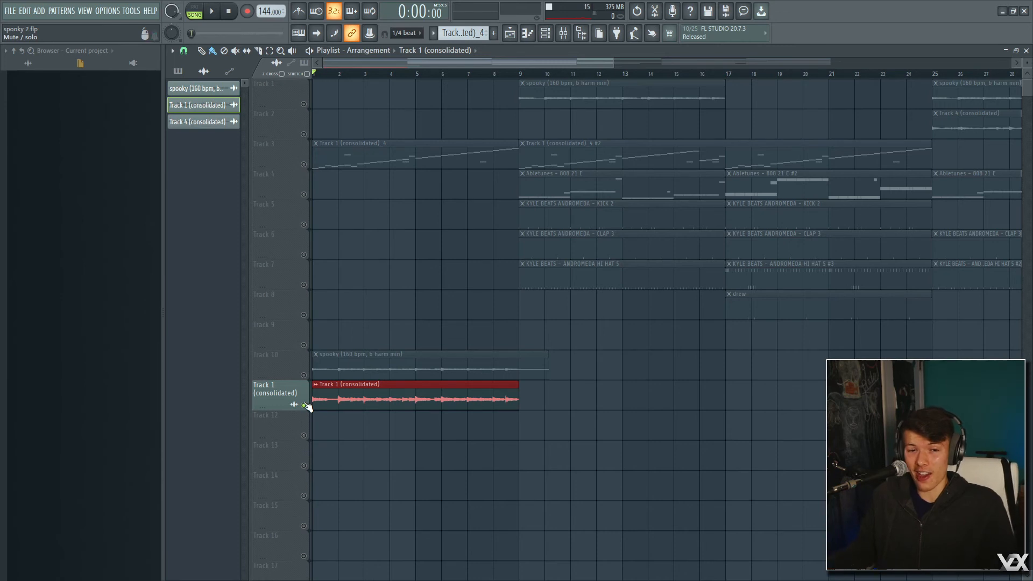
- Filter the channel rack to the Audio channels and add a Fruity Slicer channel
left_click(463, 443)
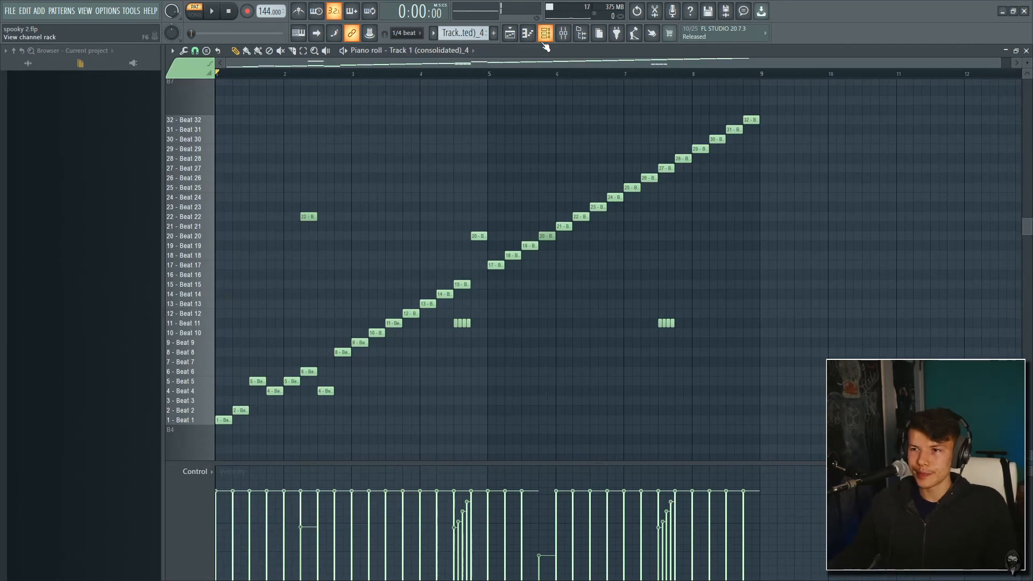
left_click(545, 39)
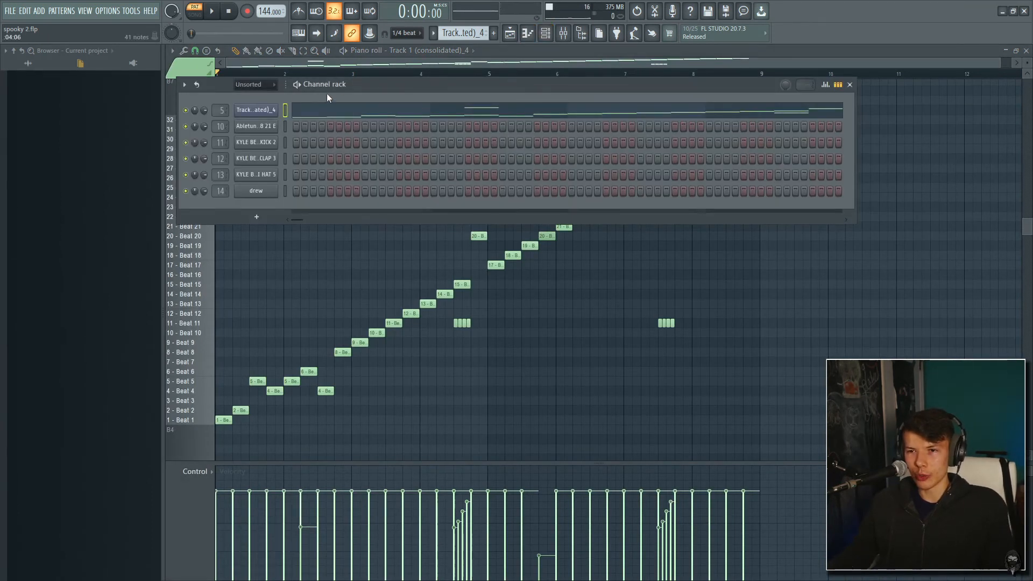
left_click(274, 84)
left_click(259, 110)
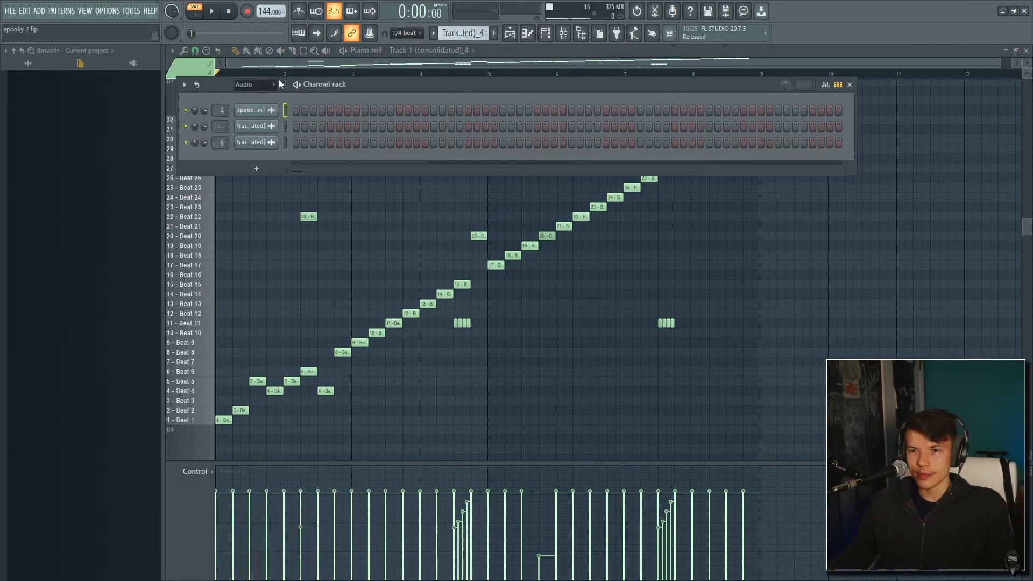
left_click(257, 167)
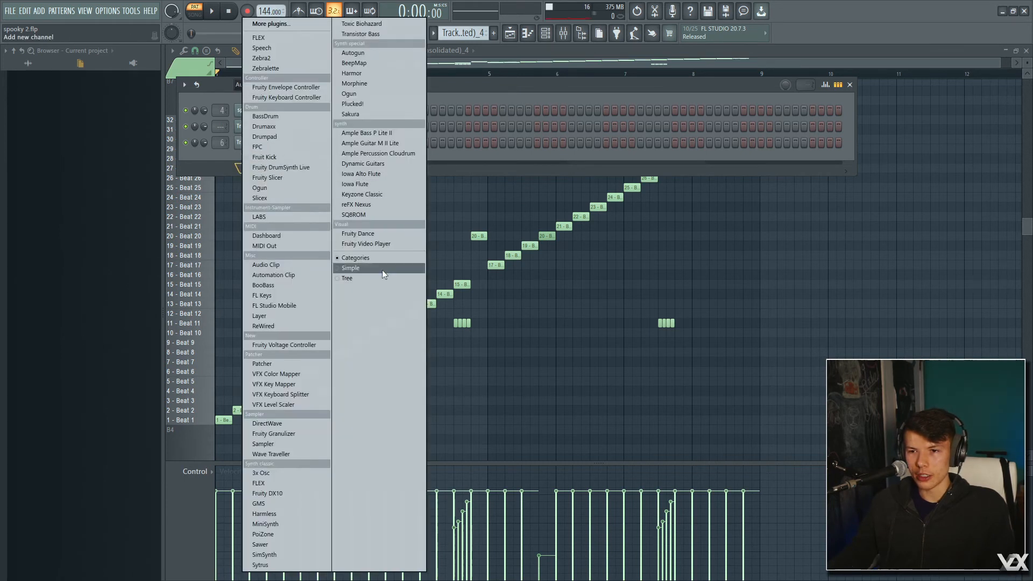
left_click(276, 181)
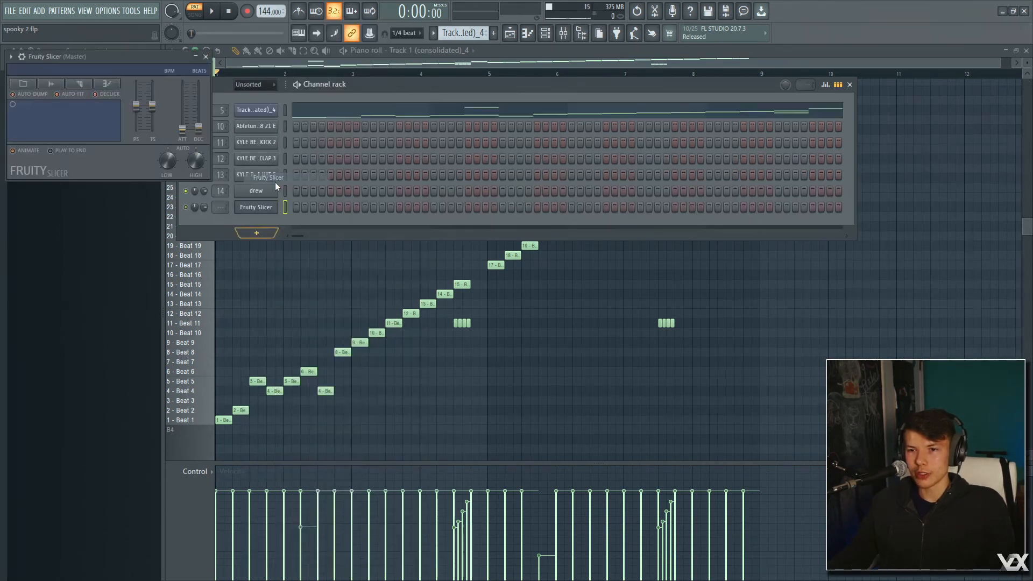
- Load the Track 1 (consolidated) sample from its audio channel into the new Fruity Slicer and close the sample's channel settings
left_click(261, 86)
left_click(263, 111)
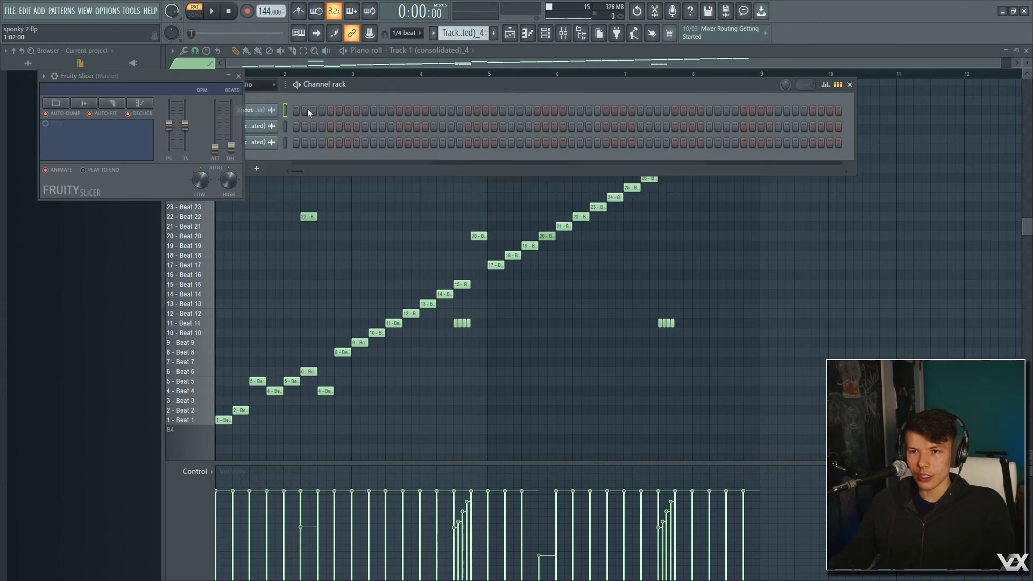
left_click(335, 130)
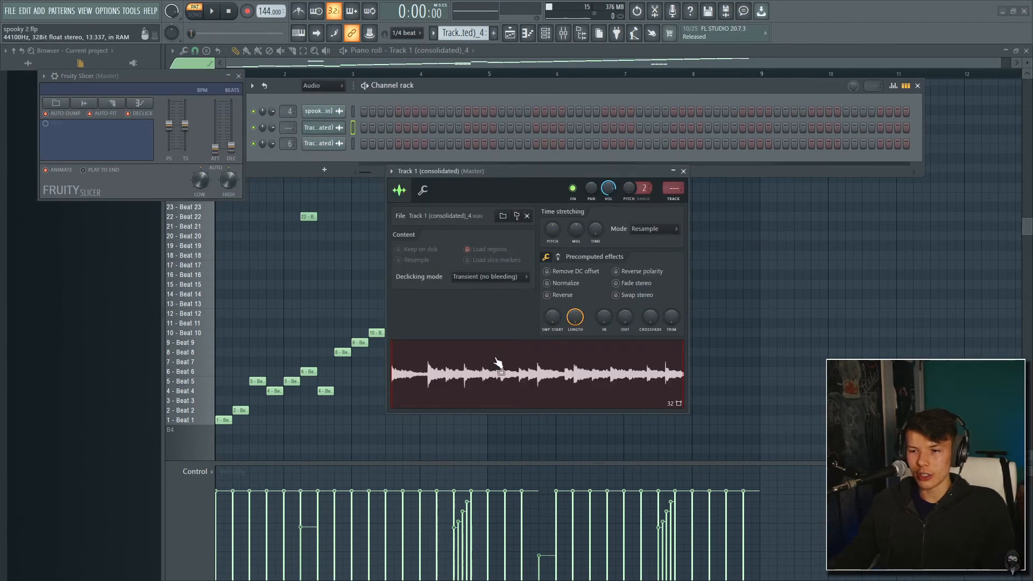
left_click_drag(500, 371, 134, 146)
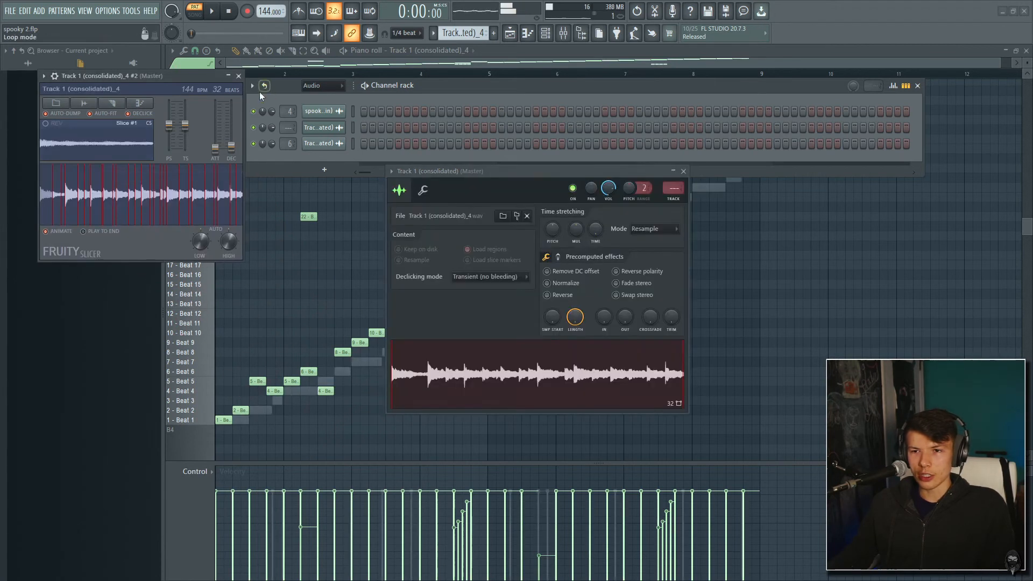
left_click(684, 171)
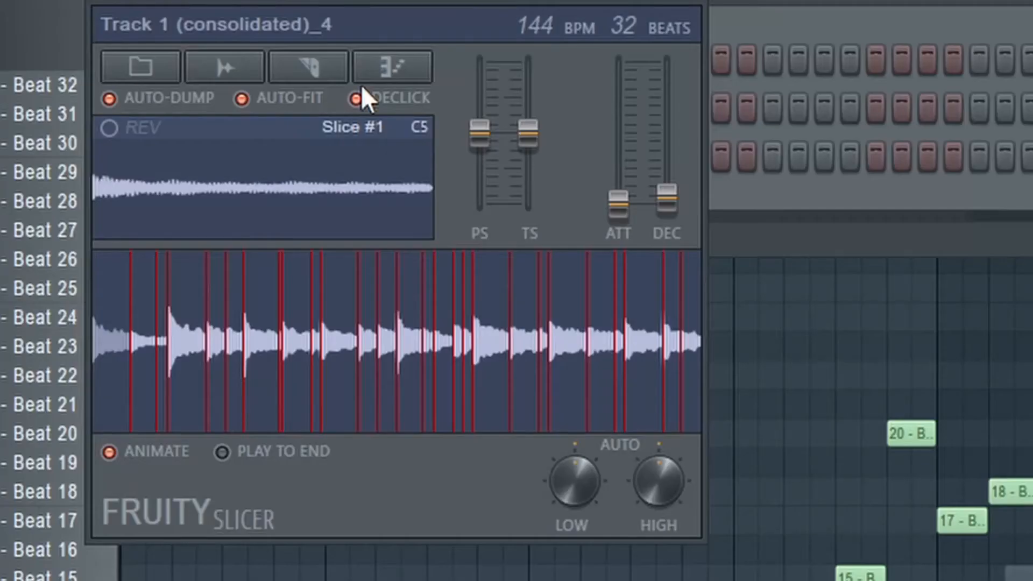
- Slice the sample in Fruity Slicer by Beat and view the new channel's slice notes in the piano roll
left_click(119, 105)
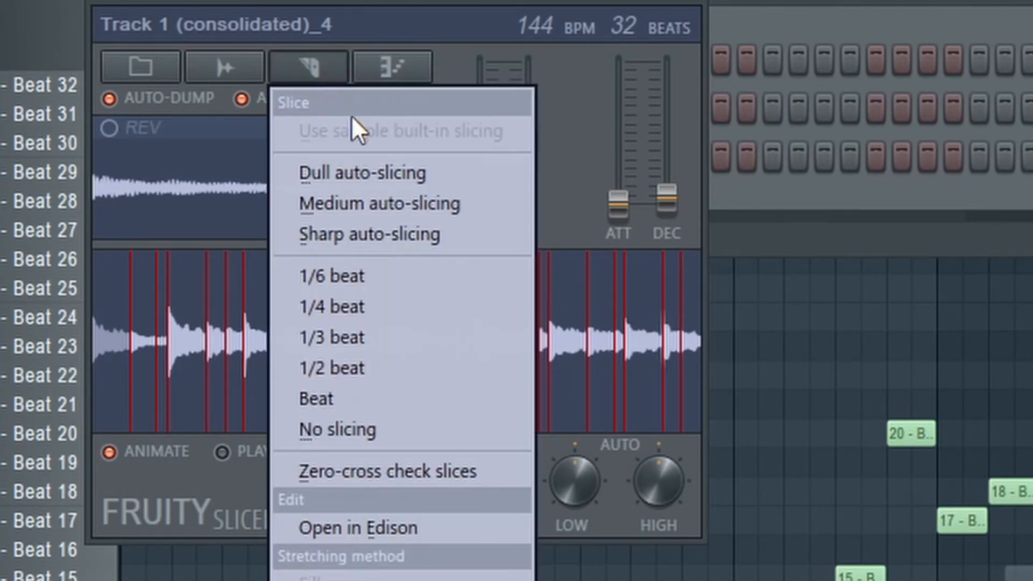
left_click(369, 405)
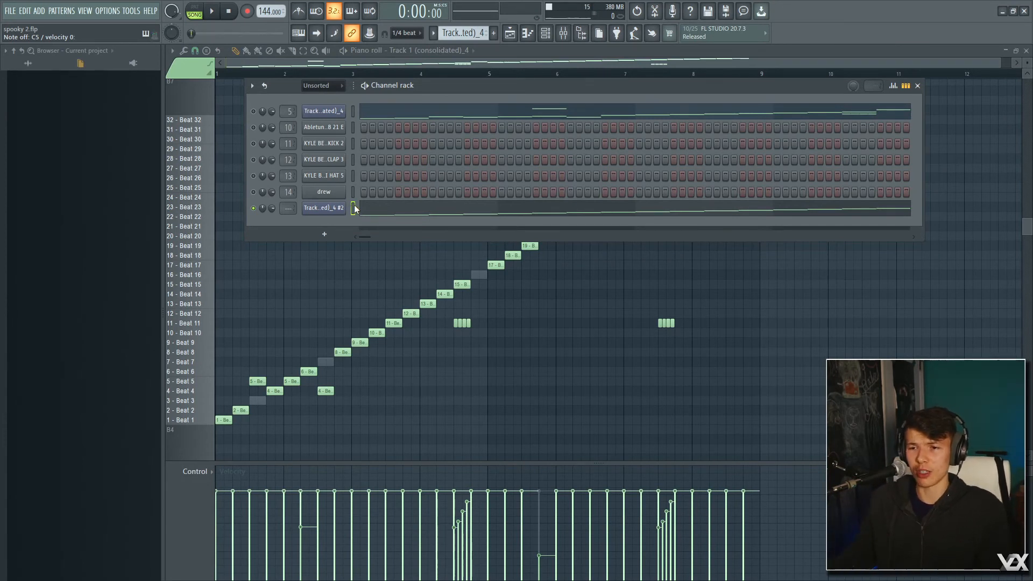
left_click(466, 209)
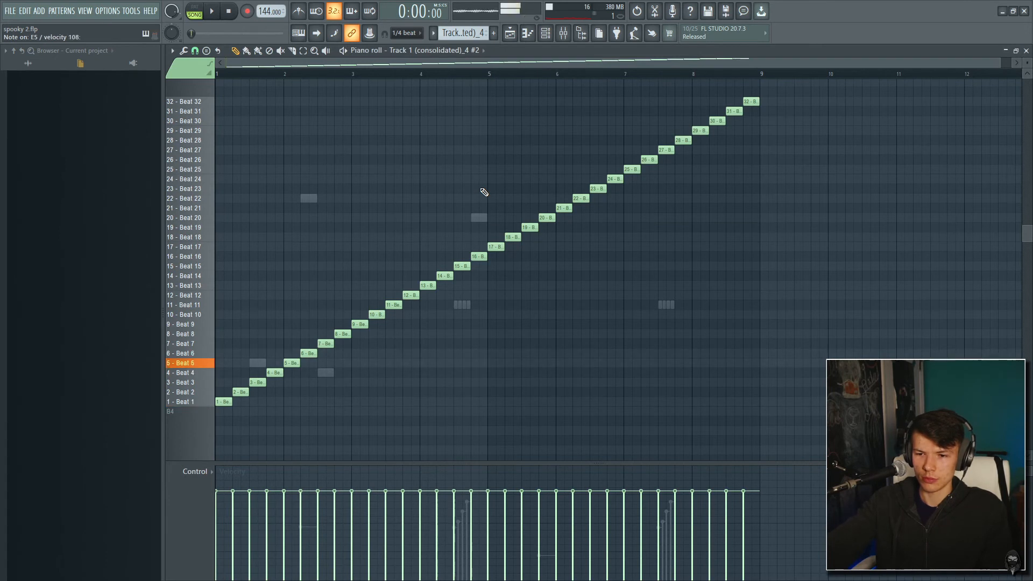
left_click(512, 36)
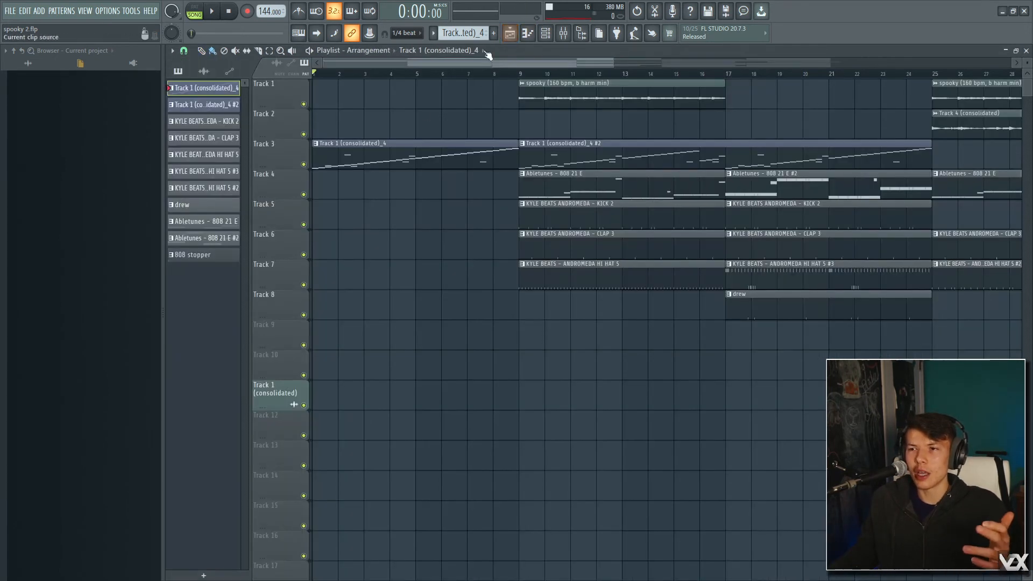
left_click(544, 36)
left_click(543, 37)
left_click(542, 37)
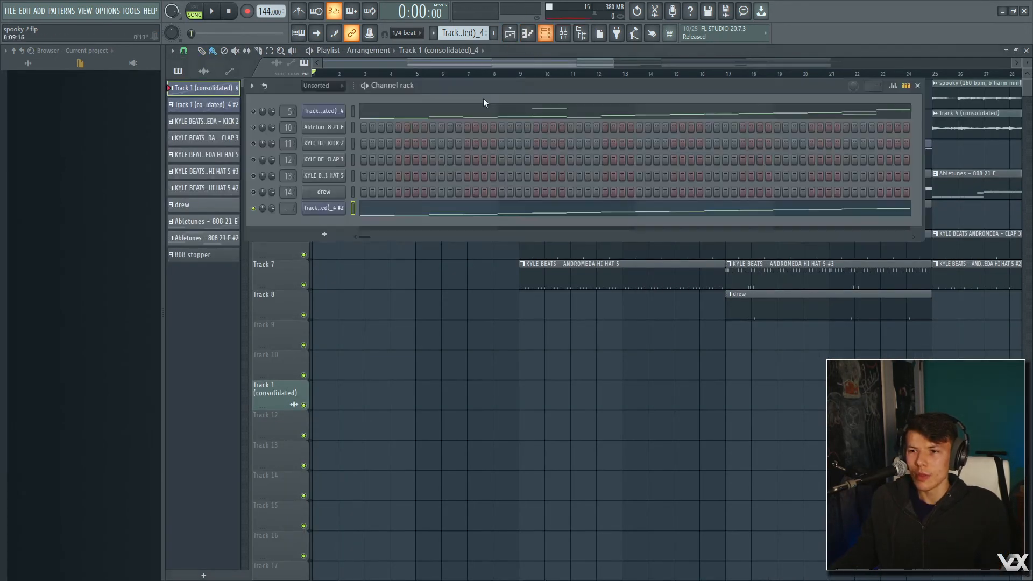
left_click(373, 214)
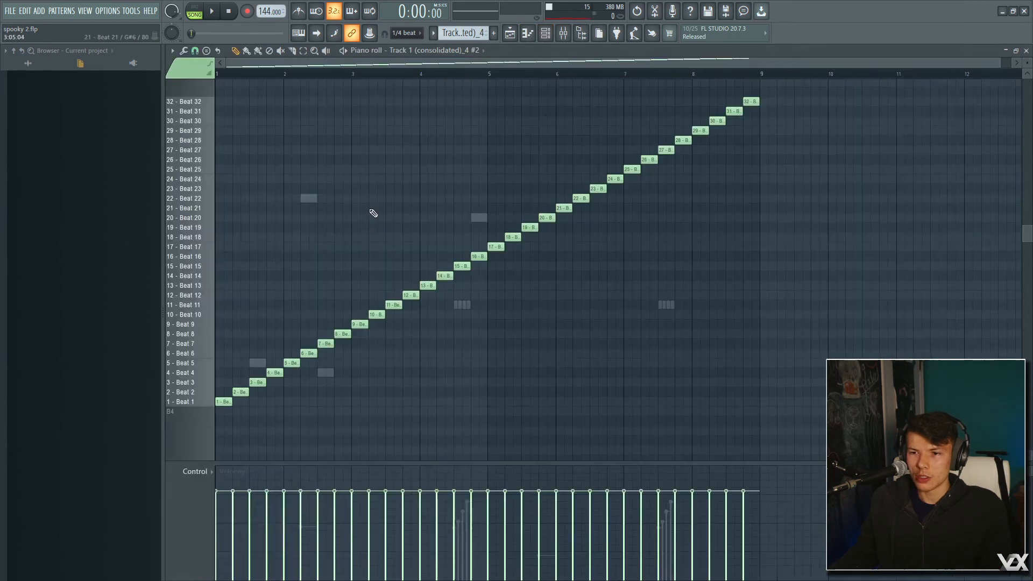
- Raise the attack of the new Fruity Slicer channel and close the plugin
left_click(549, 40)
left_click(323, 208)
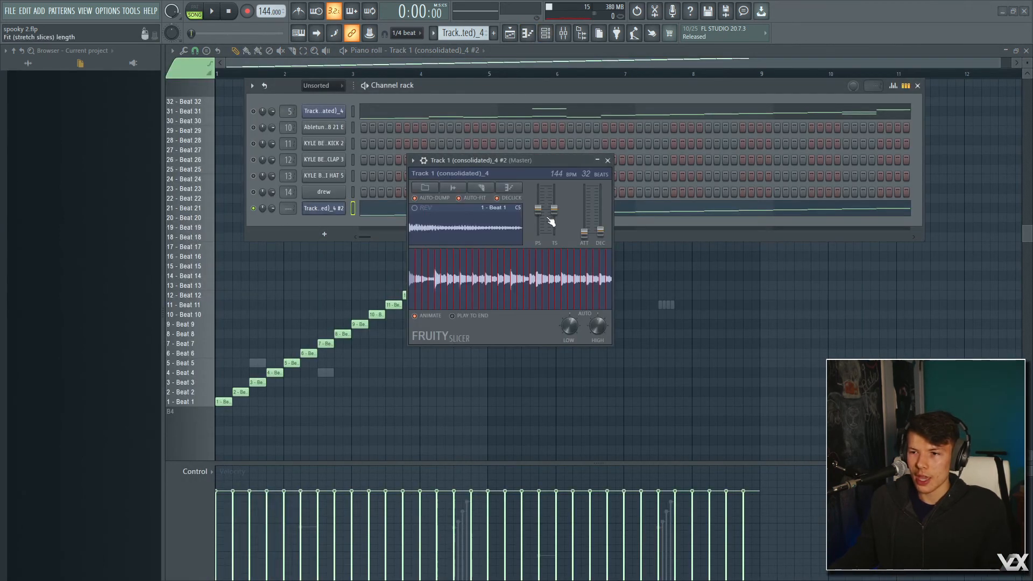
left_click_drag(584, 234, 583, 207)
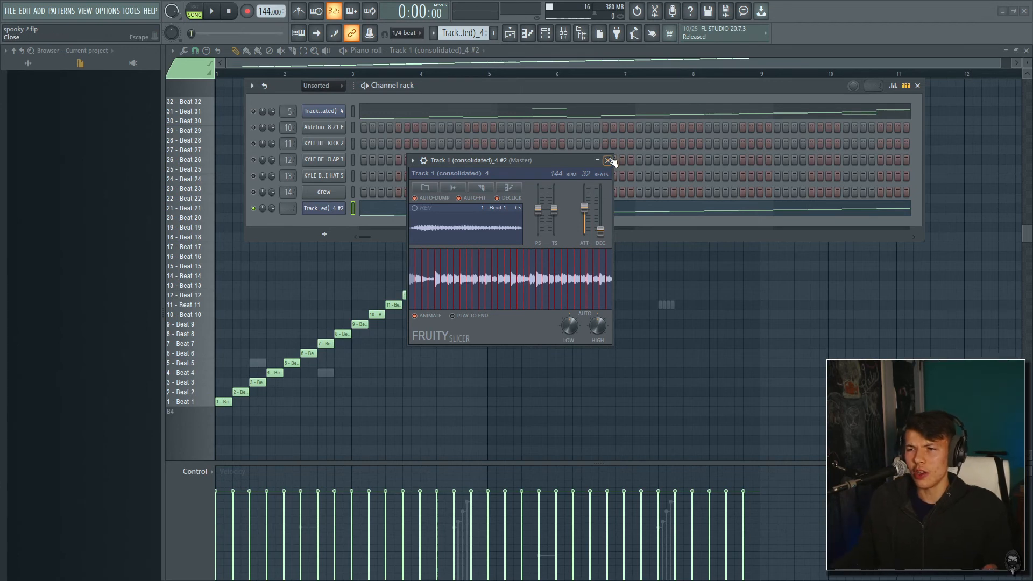
left_click(608, 161)
- Delete the newly added Fruity Slicer channel and turn off the channel solo in the channel rack
right_click(334, 209)
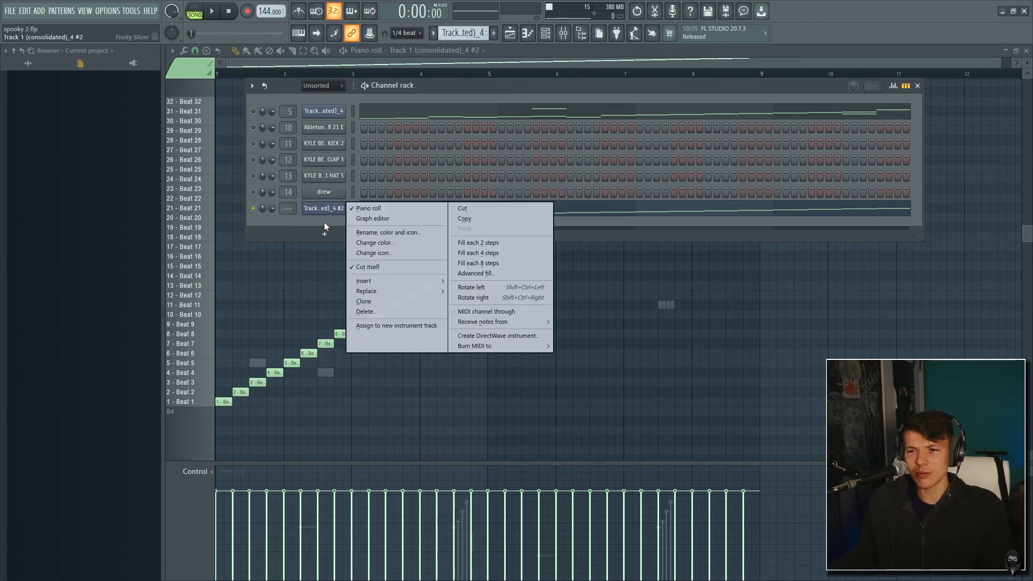
left_click(365, 312)
right_click(255, 111)
left_click(268, 117)
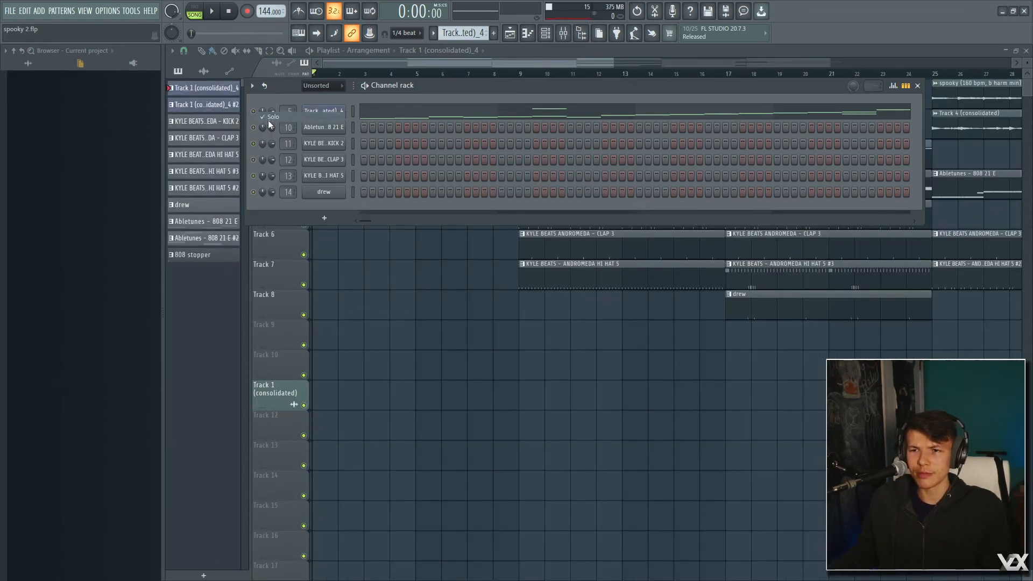
- Open the Track 1 (consolidated)_4 channel's rearranged slices in the piano roll and play them
left_click(369, 116)
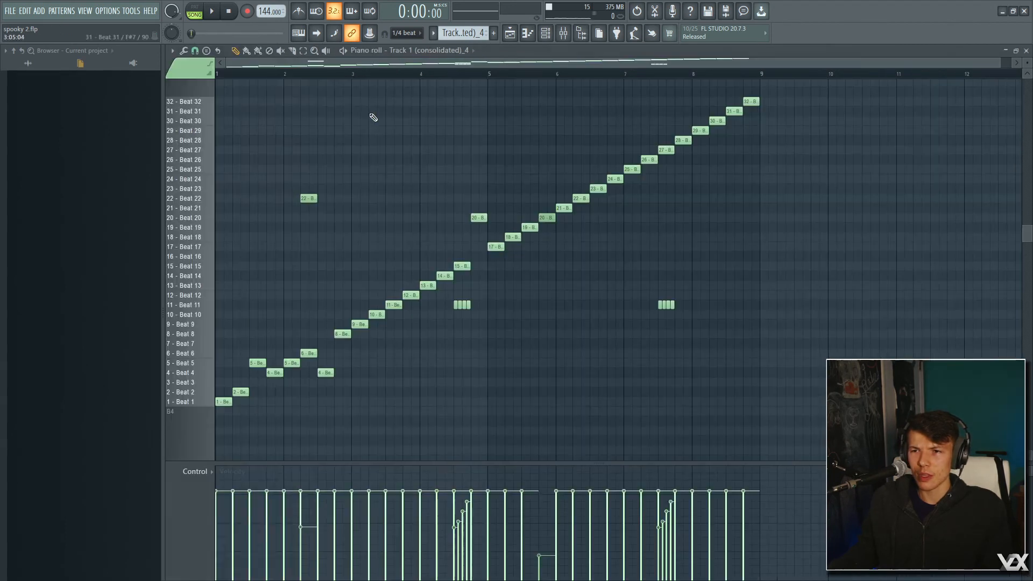
key("space")
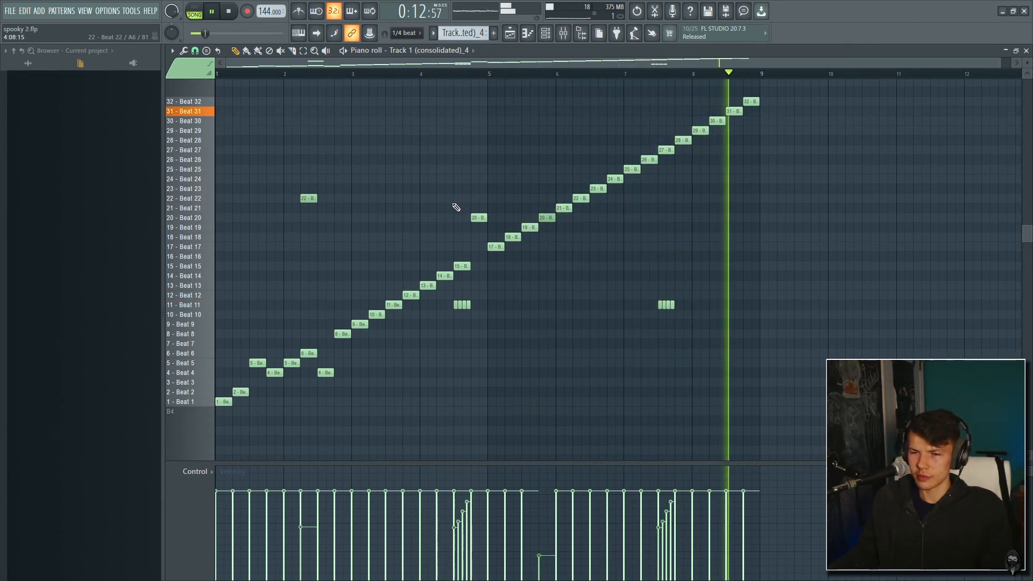
scroll(621, 298, "up", 4)
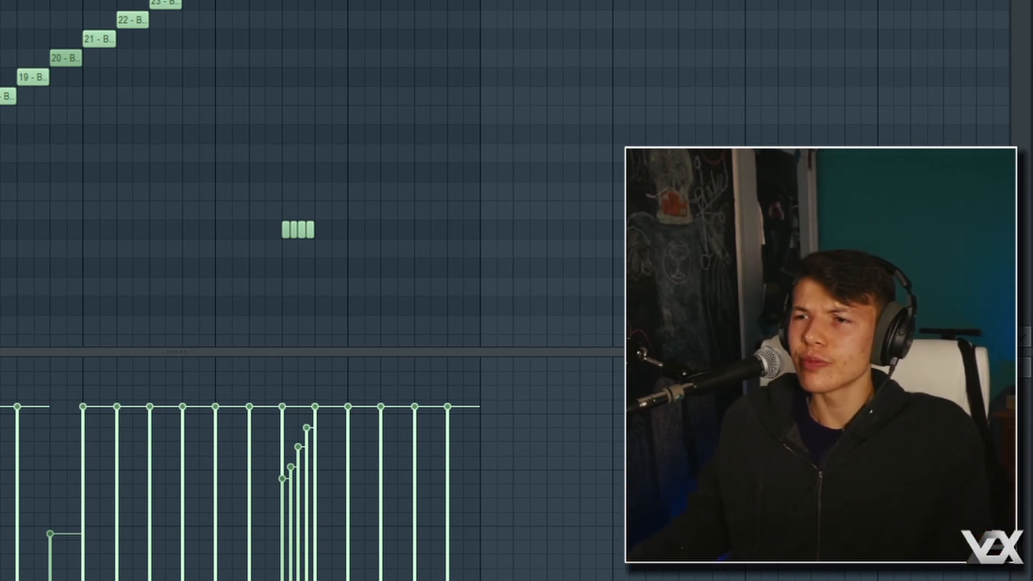
- Enable HalfTime-64bit on the Track 1 (consolidated)_4 mixer insert and raise its mix level to 33% while the pattern plays
key("F9")
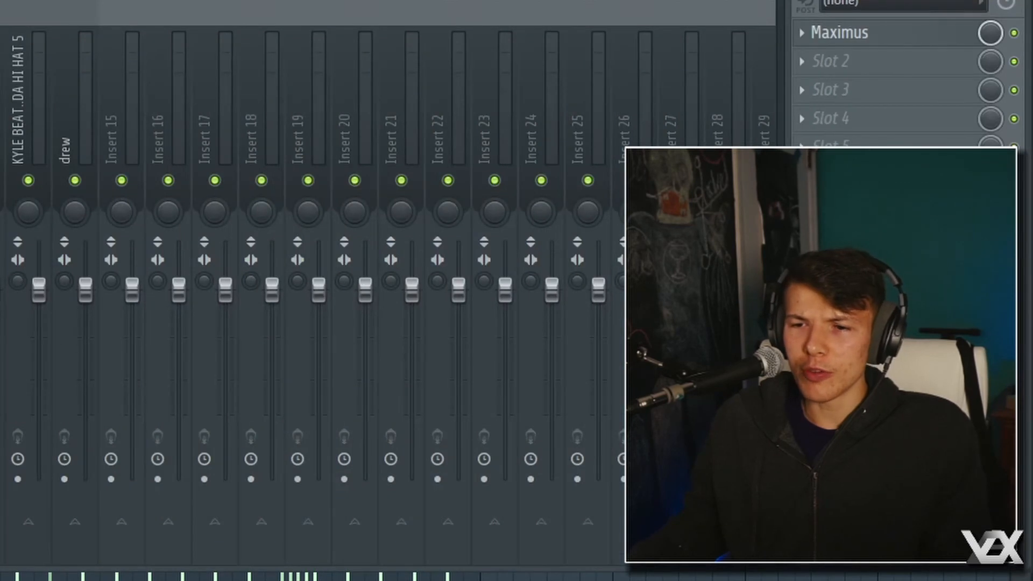
key("Right")
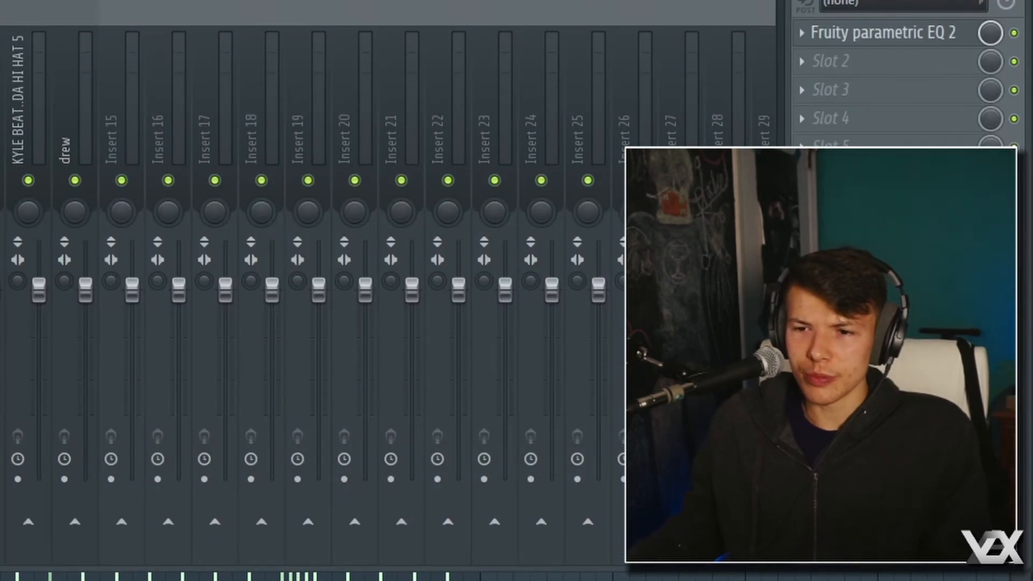
key("Right")
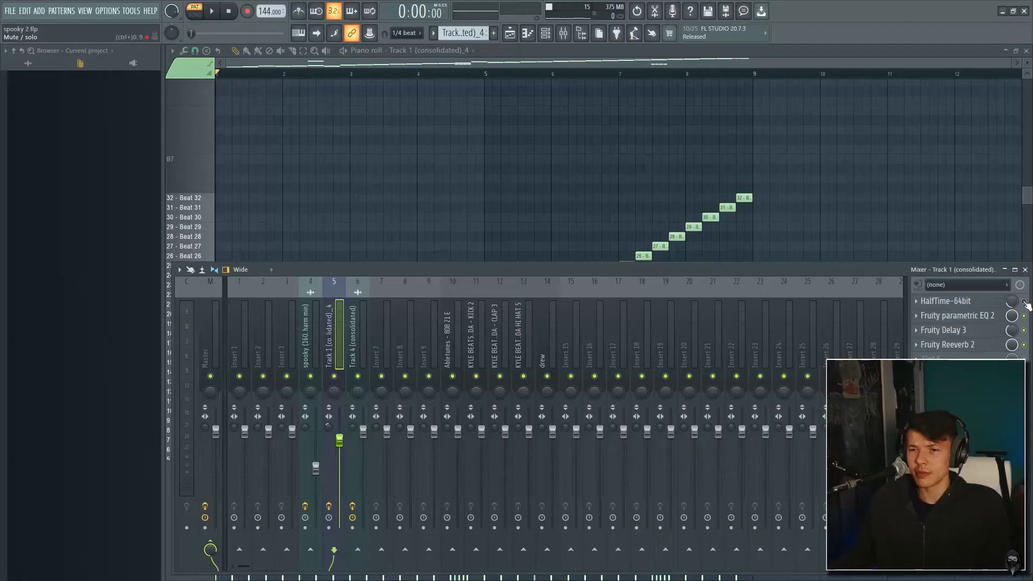
key("space")
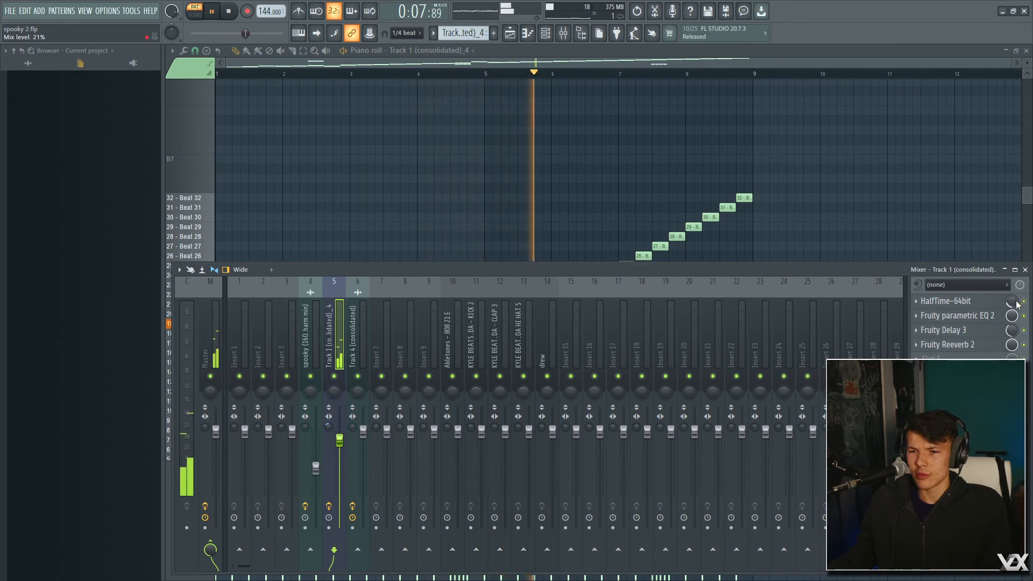
scroll(1018, 304, "up", 6)
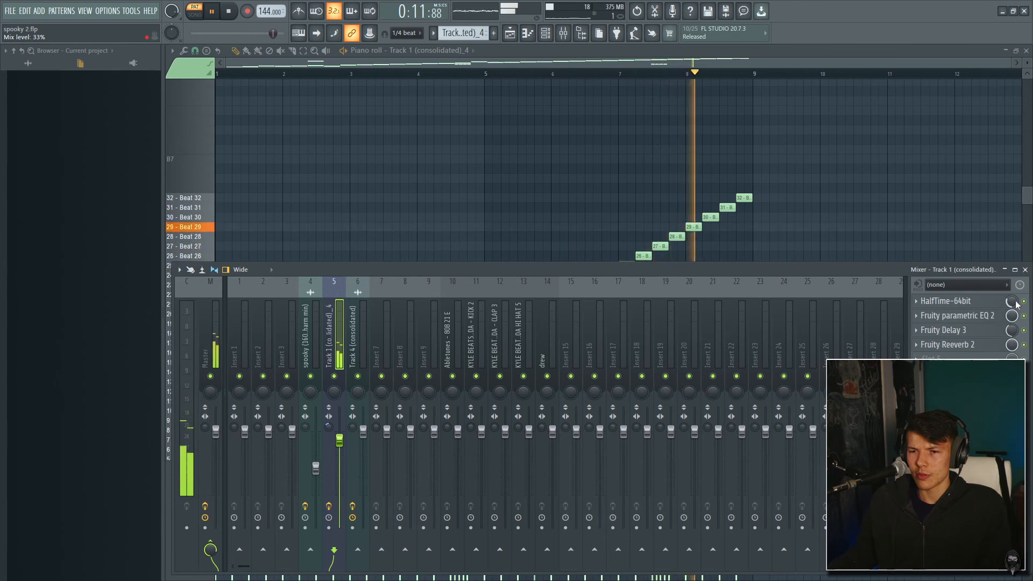
- Stop playback and open Fruity parametric EQ 2 and Fruity Delay 3 on the Track 1 (consolidated)_4 insert to examine their settings
key("space")
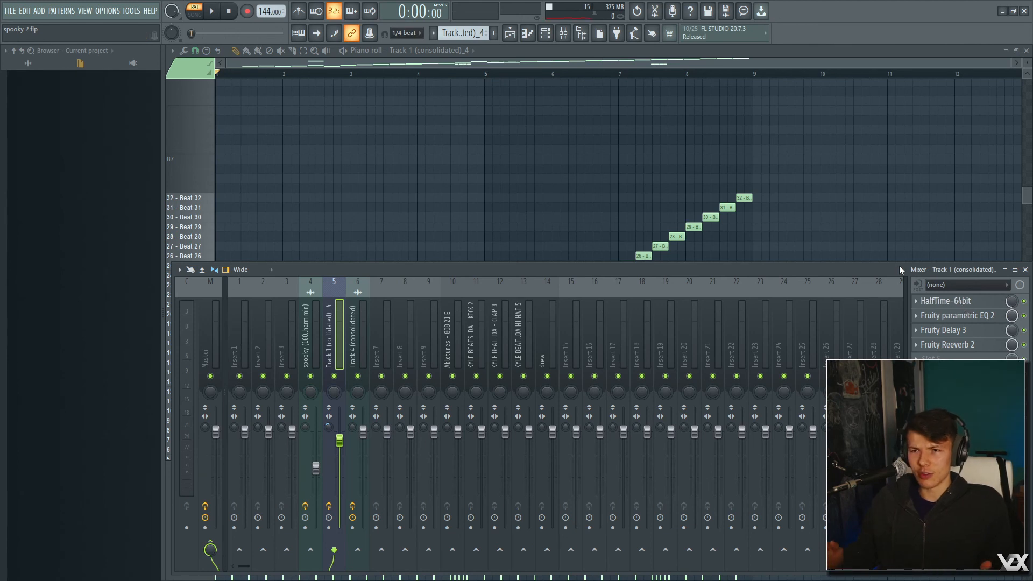
left_click(990, 320)
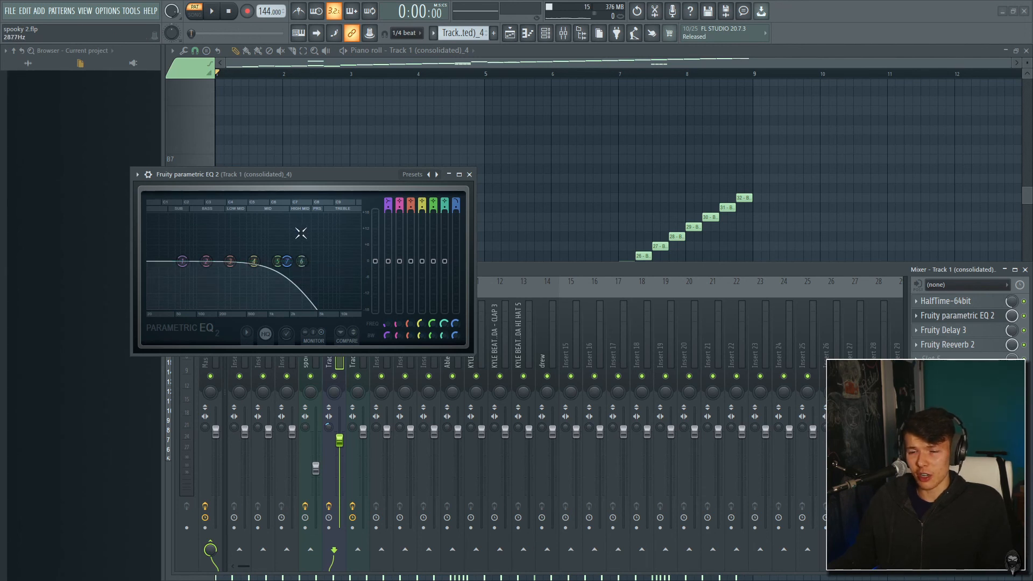
left_click(966, 331)
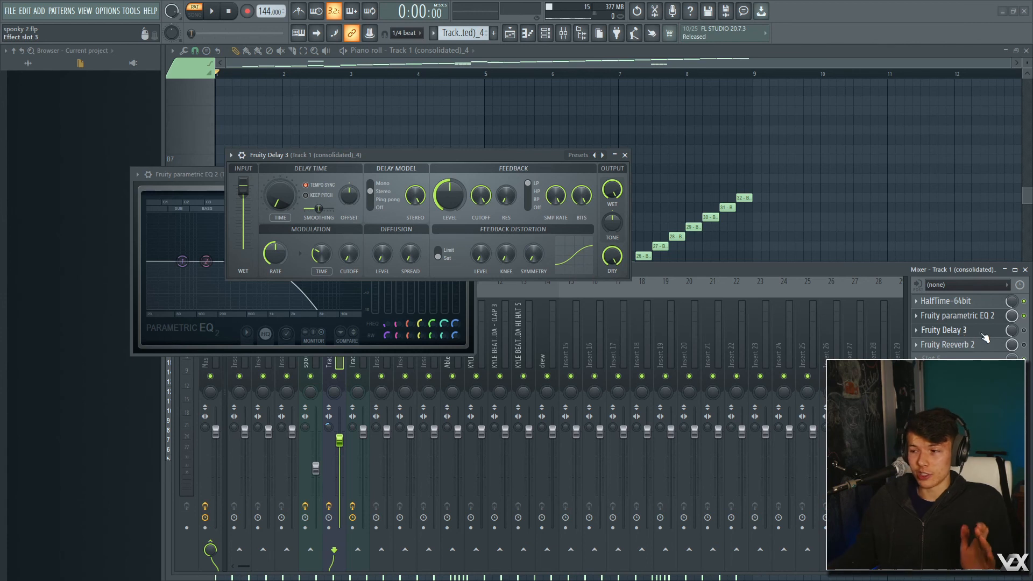
- Turn Fruity Delay 3 and Fruity Reeverb 2 back on, play the pattern through the effects chain, and close the delay plugin
left_click(1029, 337)
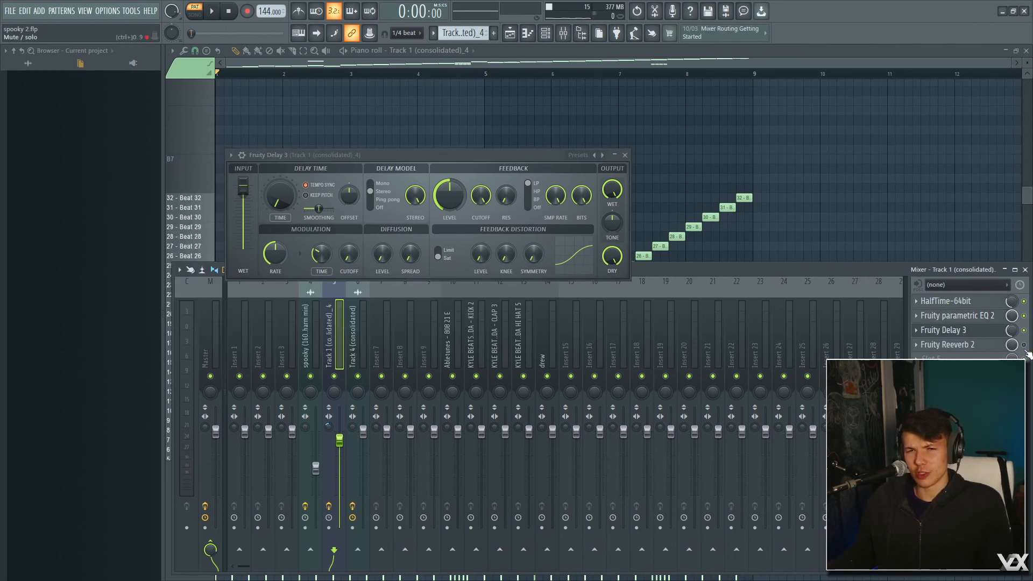
key("space")
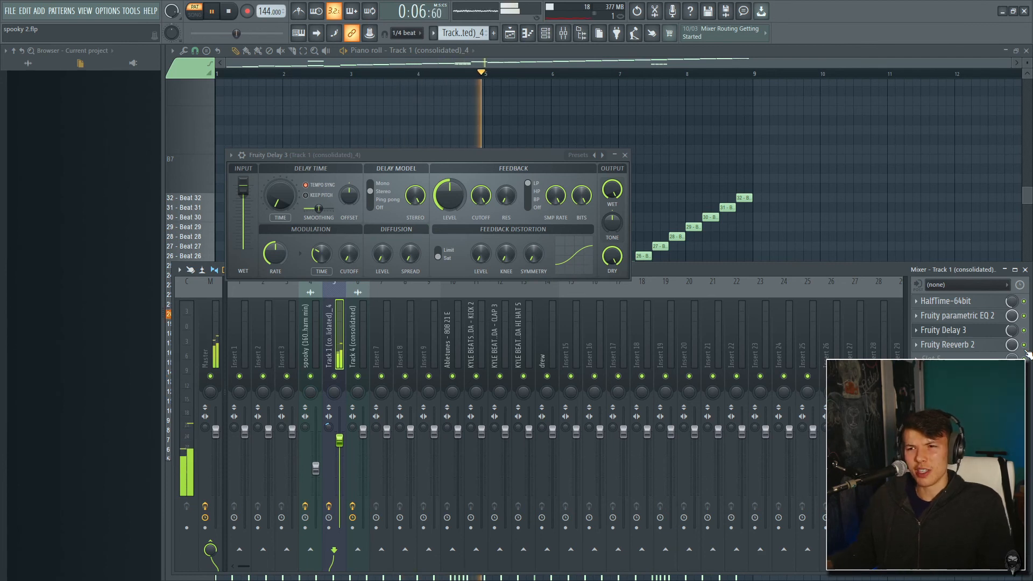
left_click(625, 155)
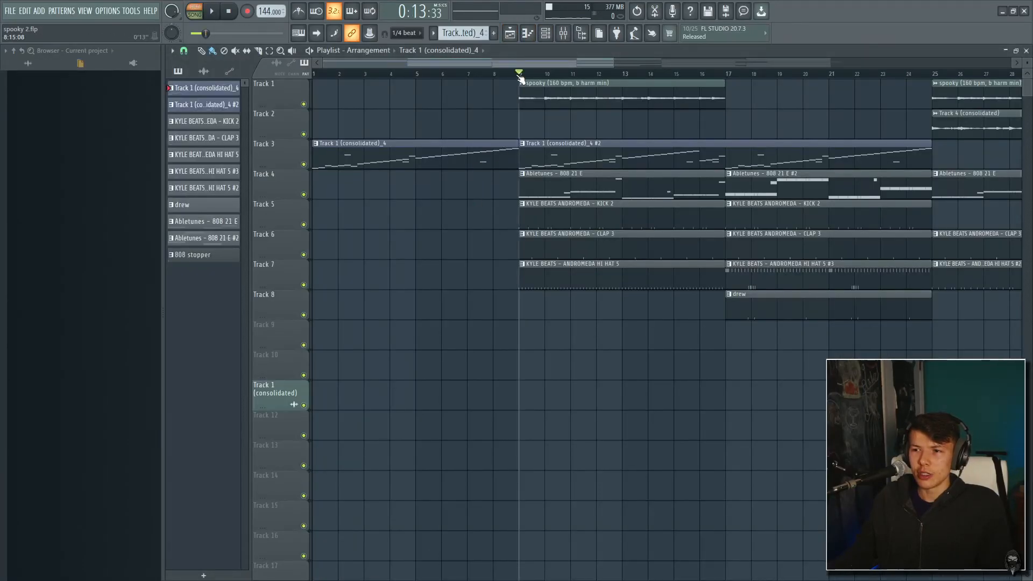
- Solo the Abletunes 808 on Track 4 in the playlist and unmute the sliced melody on Track 3 alongside it
right_click(303, 164)
right_click(303, 194)
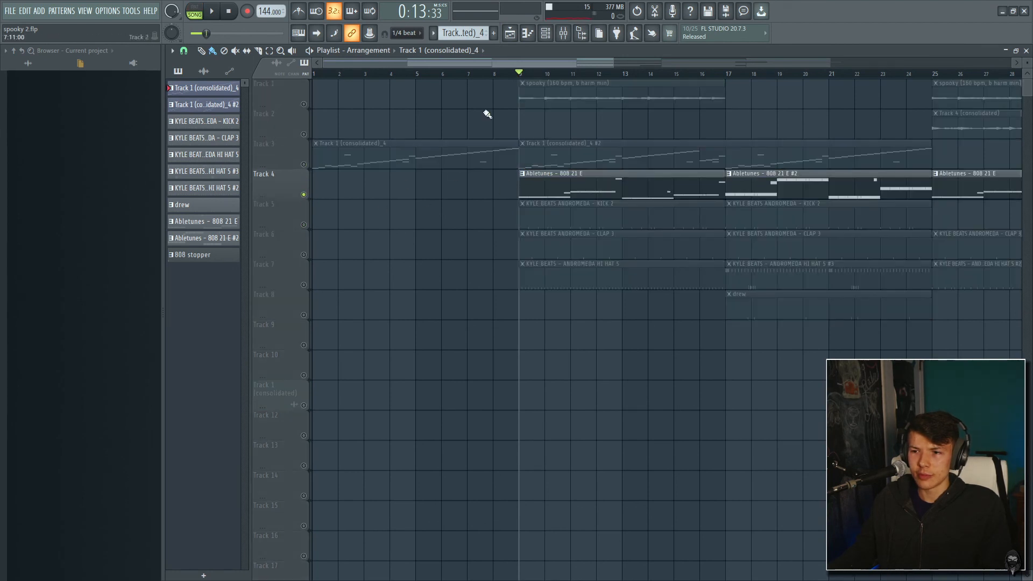
left_click(304, 164)
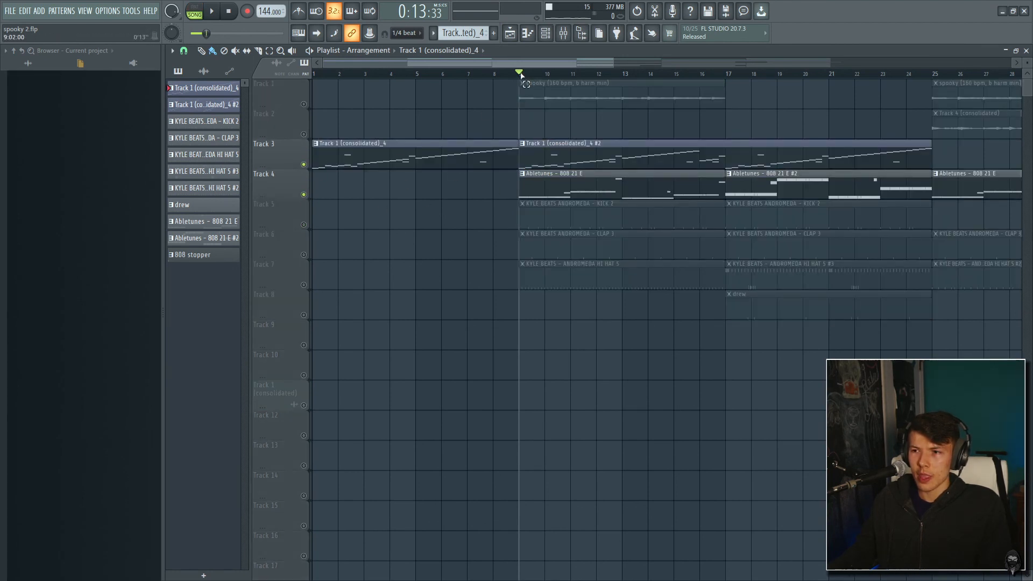
- Select a playback range starting at bar 9, open the first Abletunes - 808 21 E clip in the piano roll, and play it
left_click_drag(521, 76, 737, 76)
double_click(643, 186)
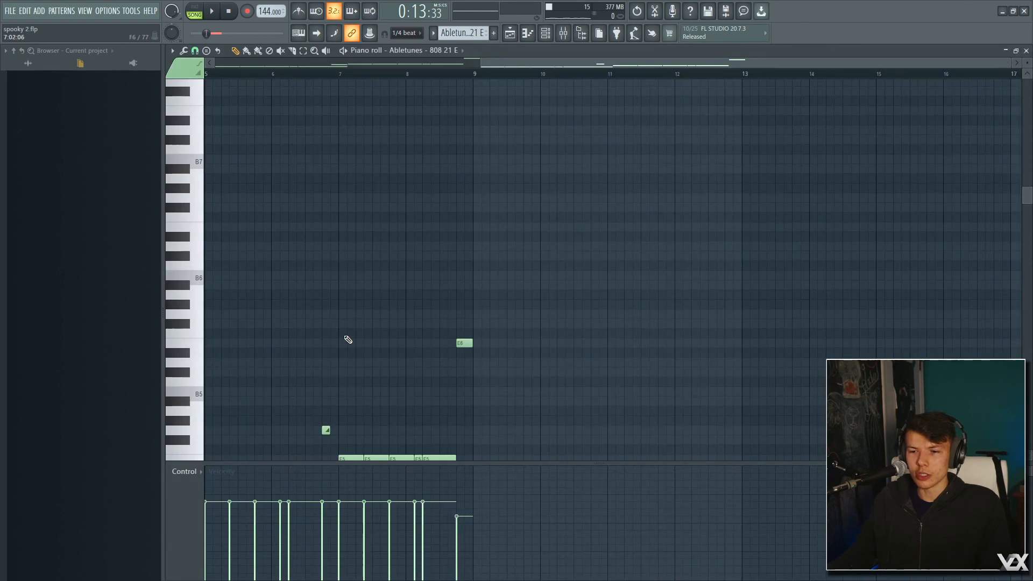
key("space")
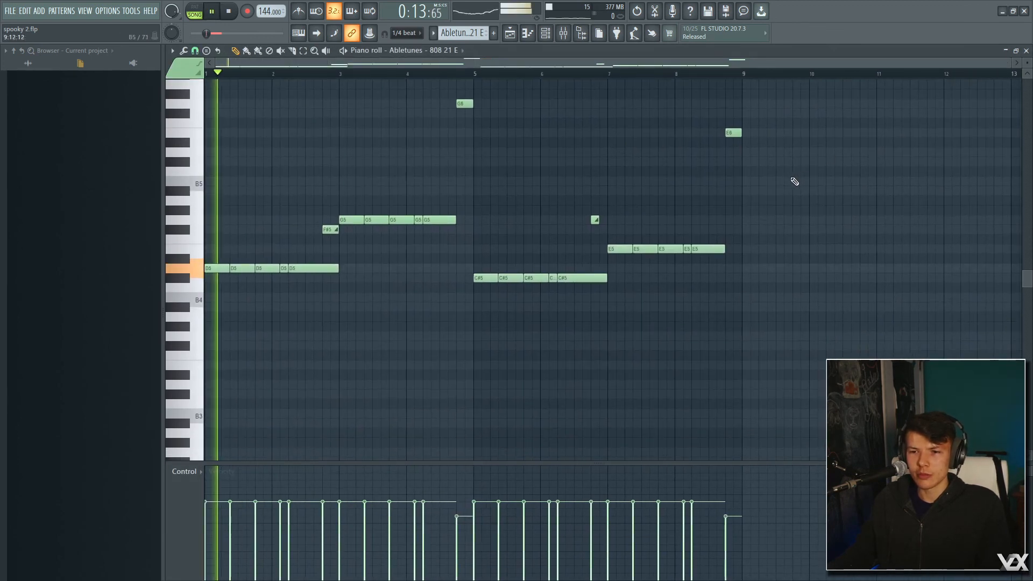